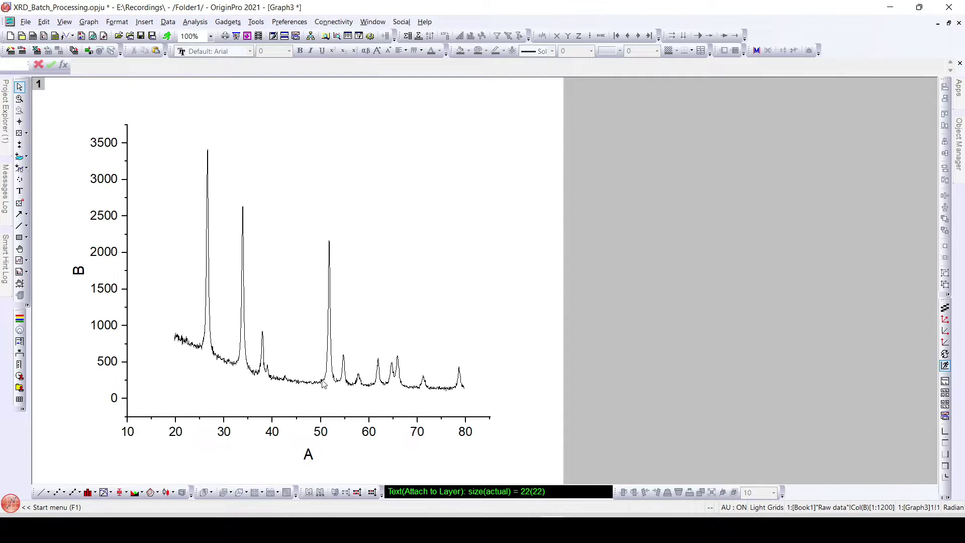
Open the Peak Analyzer dialog for the XRD spectrum graph and move it off the first peaks.
mouse_move(322, 380)
left_click(202, 23)
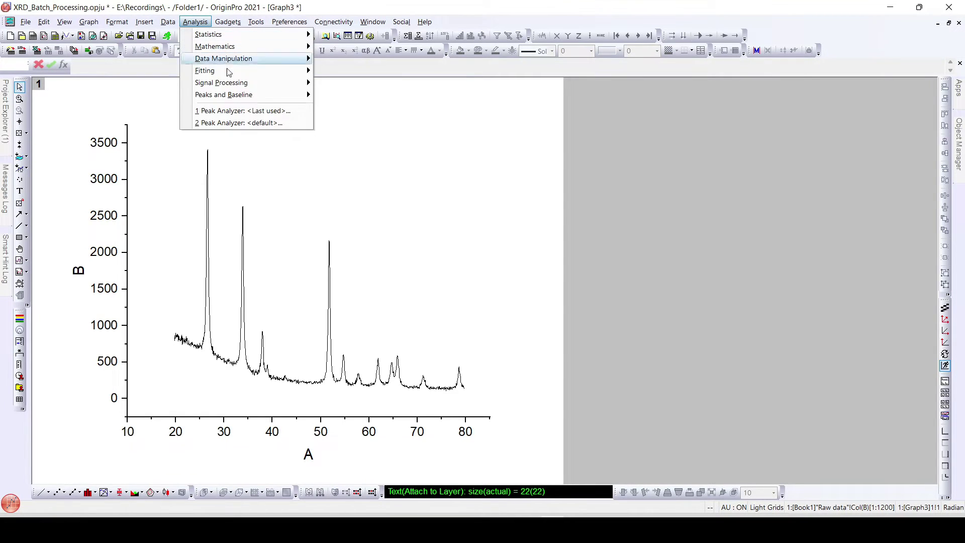
mouse_move(226, 95)
mouse_move(356, 109)
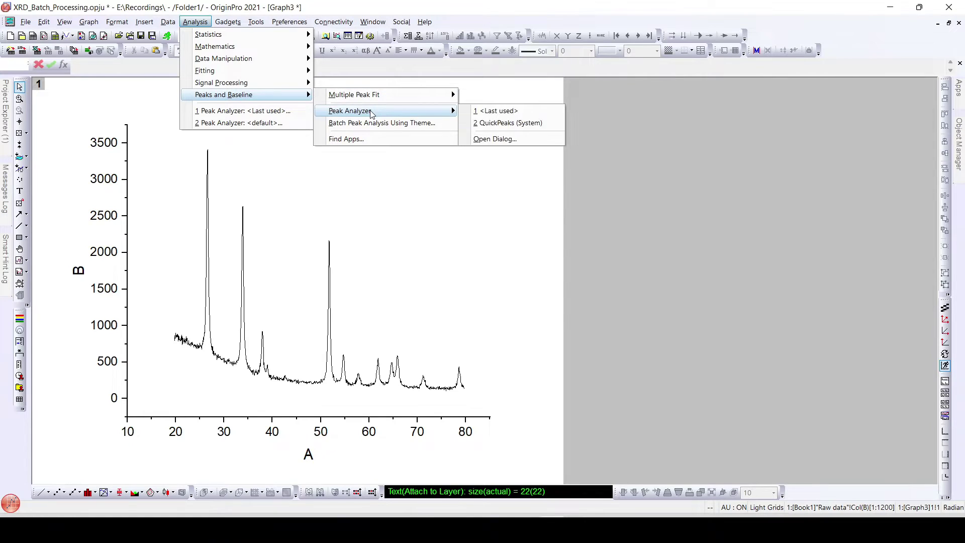
left_click(503, 139)
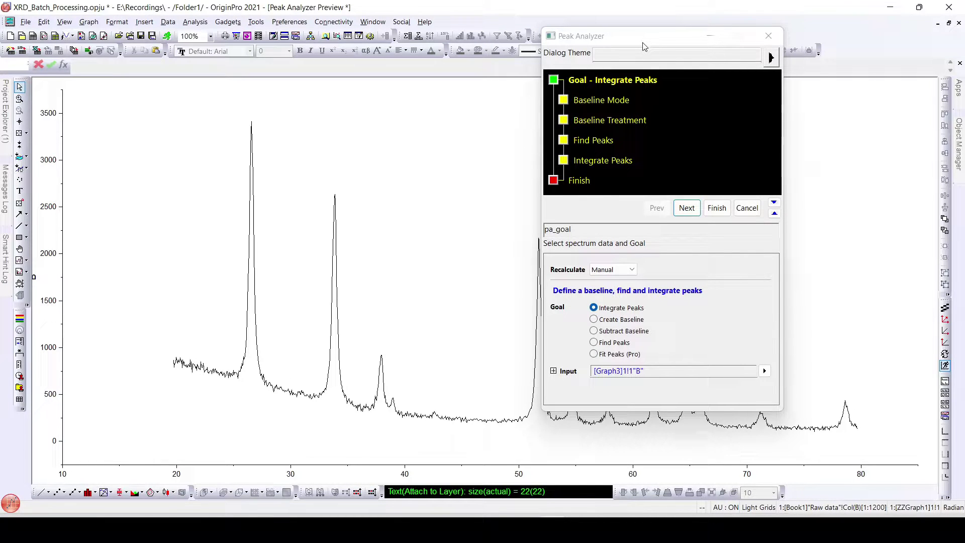
left_click_drag(645, 46, 548, 20)
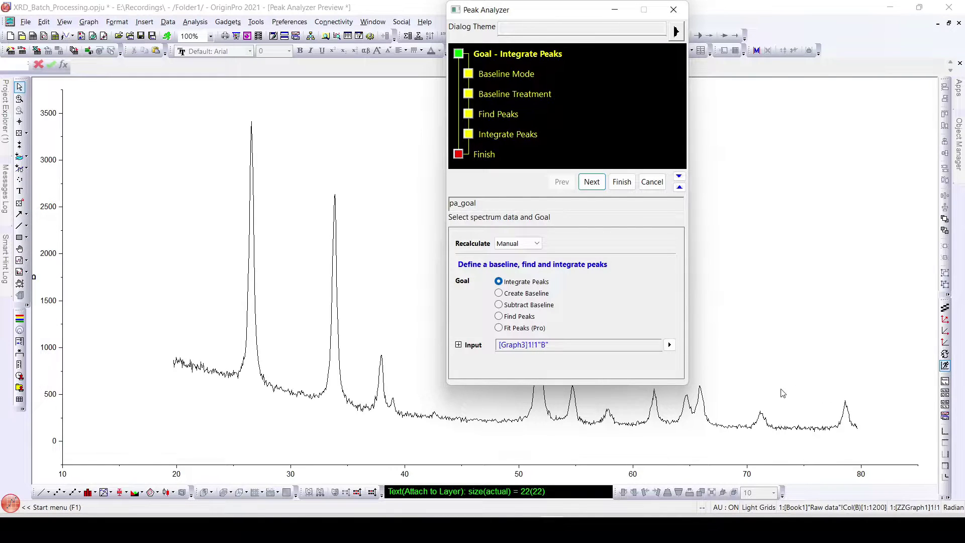
Keep Integrate Peaks as the goal, set the baseline mode to Asymmetric Least Squares Smoothing, and proceed to its settings.
left_click(595, 184)
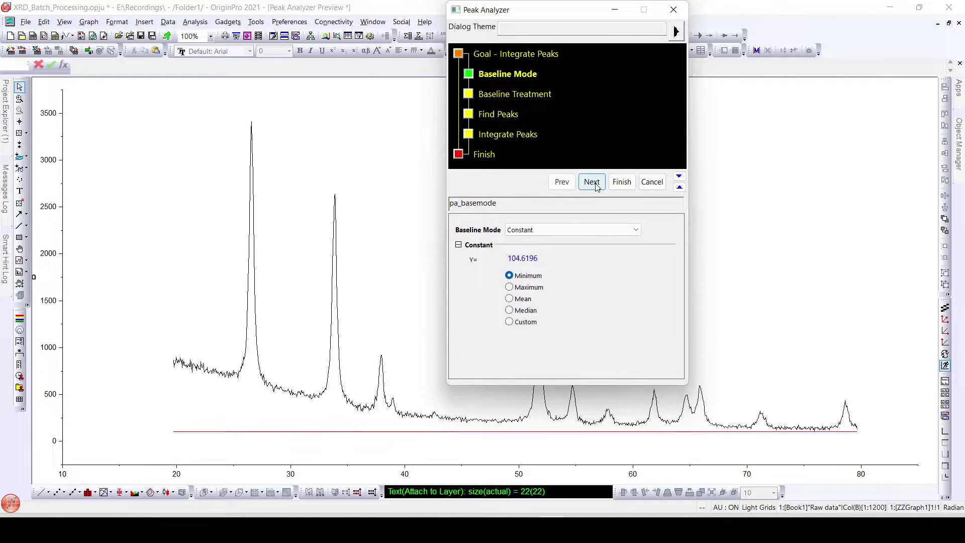
left_click(603, 229)
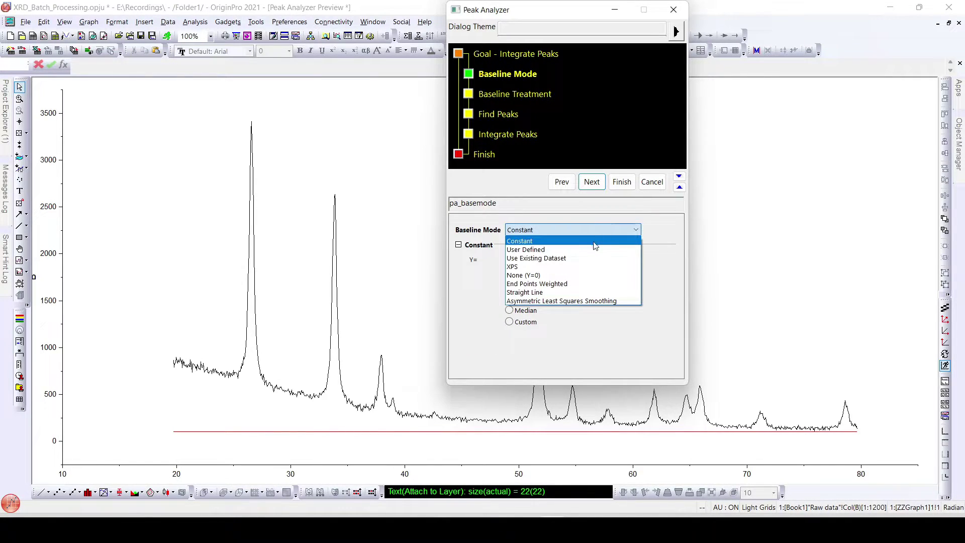
left_click(566, 301)
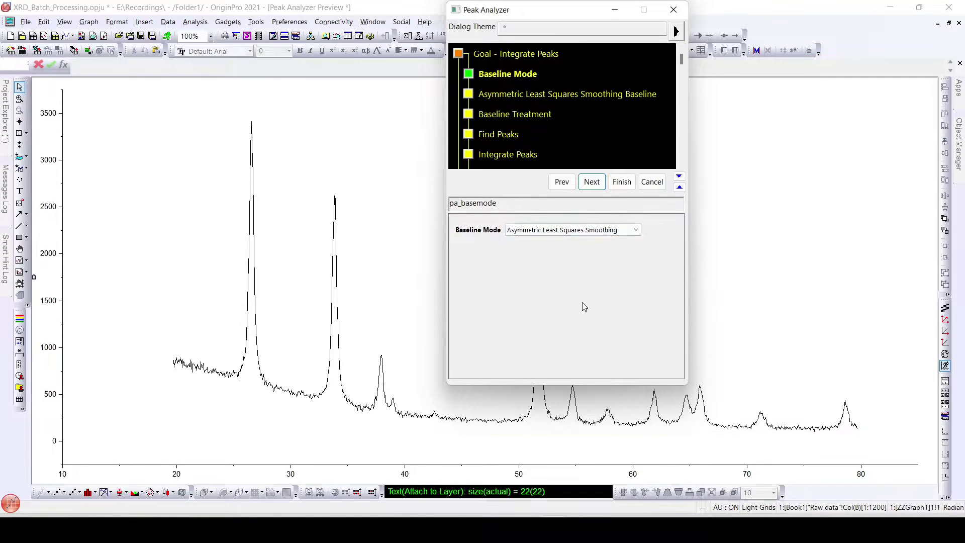
left_click(593, 182)
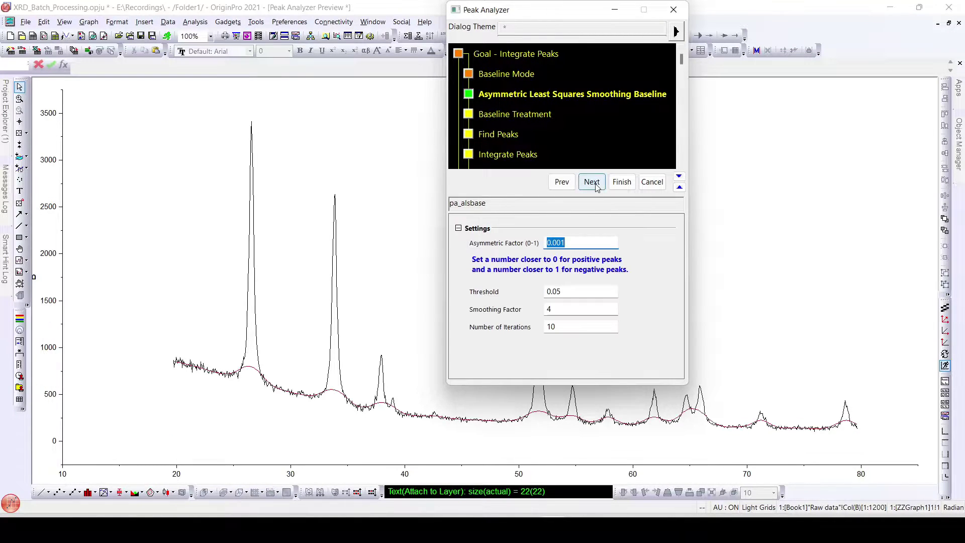
Set the baseline's asymmetric factor to 0.0001 and its threshold to 0.005, then accept the baseline settings.
left_click(561, 243)
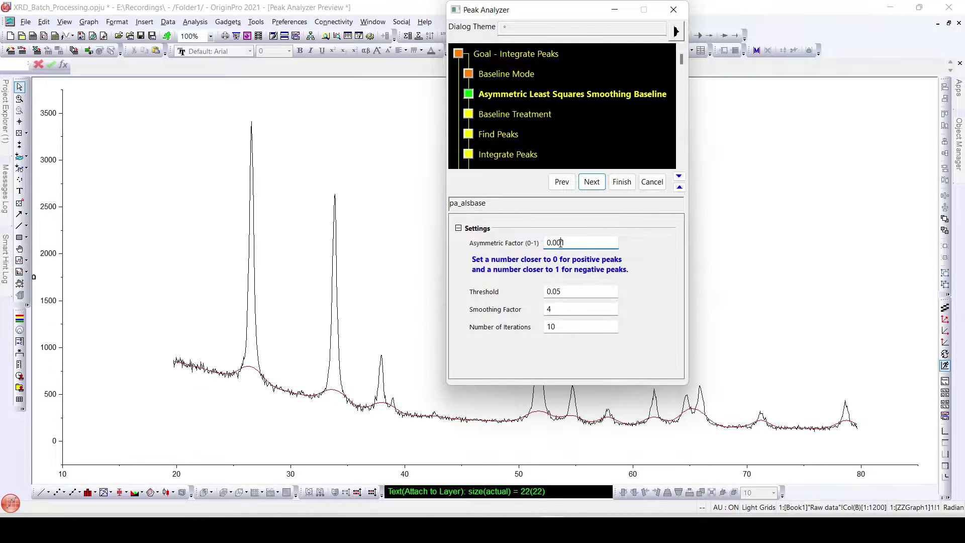
left_click(560, 291)
left_click(557, 293)
left_click(570, 308)
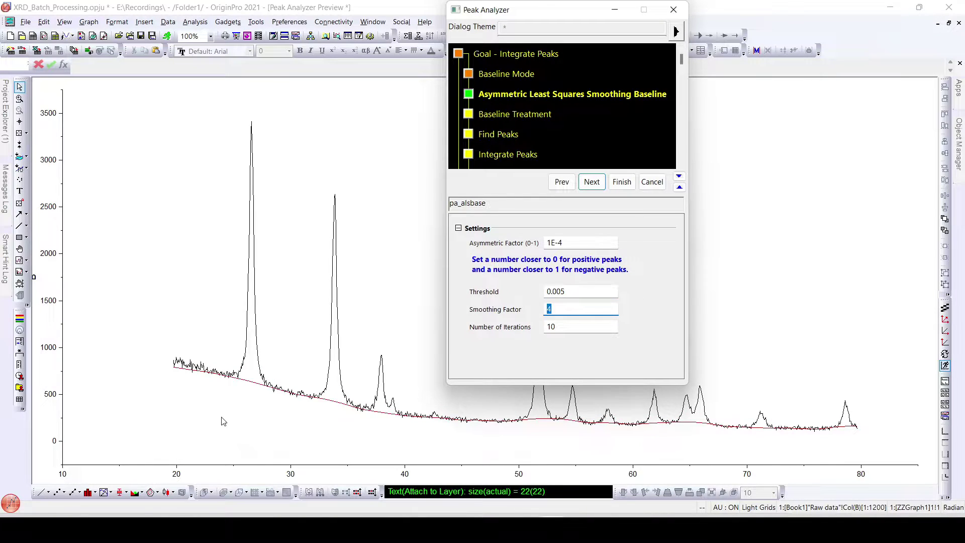
left_click(602, 185)
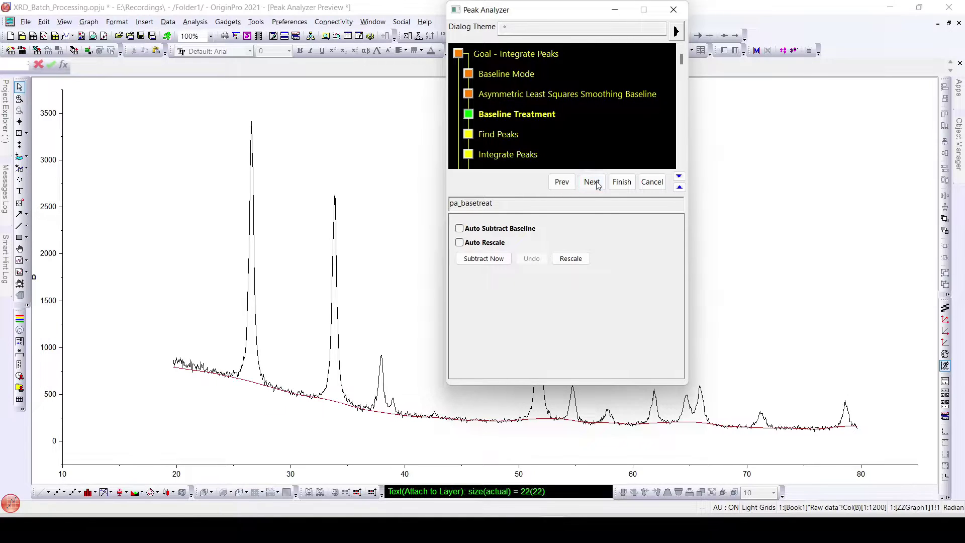
Proceed without subtracting the baseline, find the spectrum's peaks automatically, and move the dialog clear of the higher-angle peaks.
left_click(597, 185)
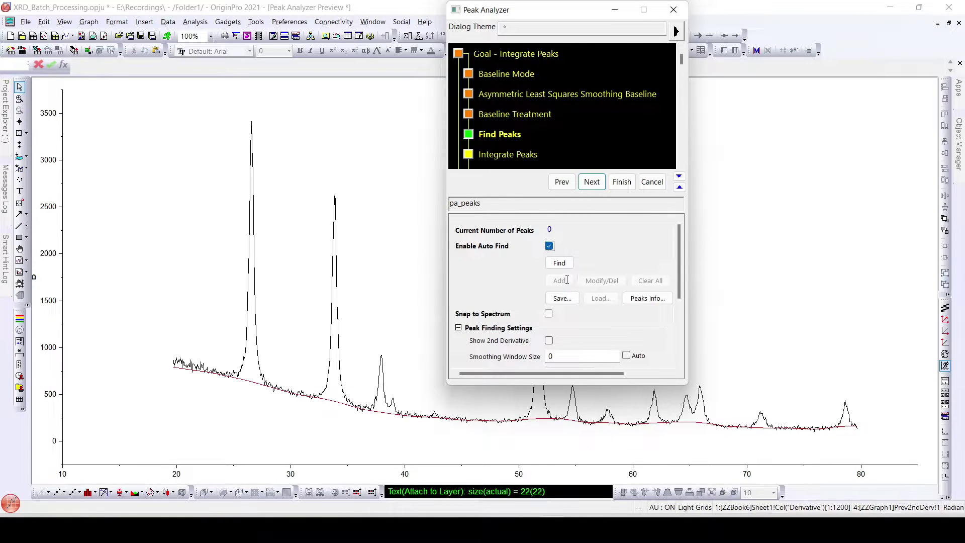
left_click(568, 265)
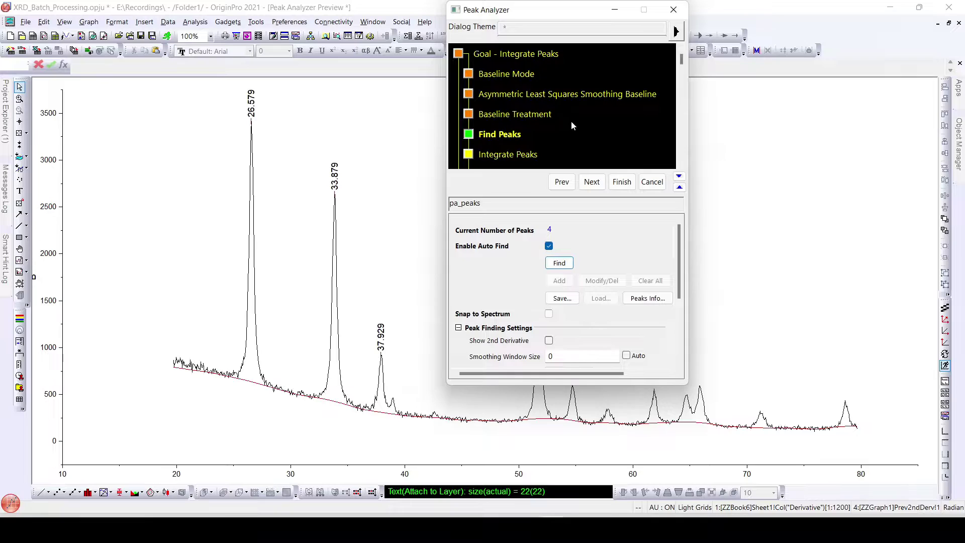
left_click_drag(549, 14, 214, 63)
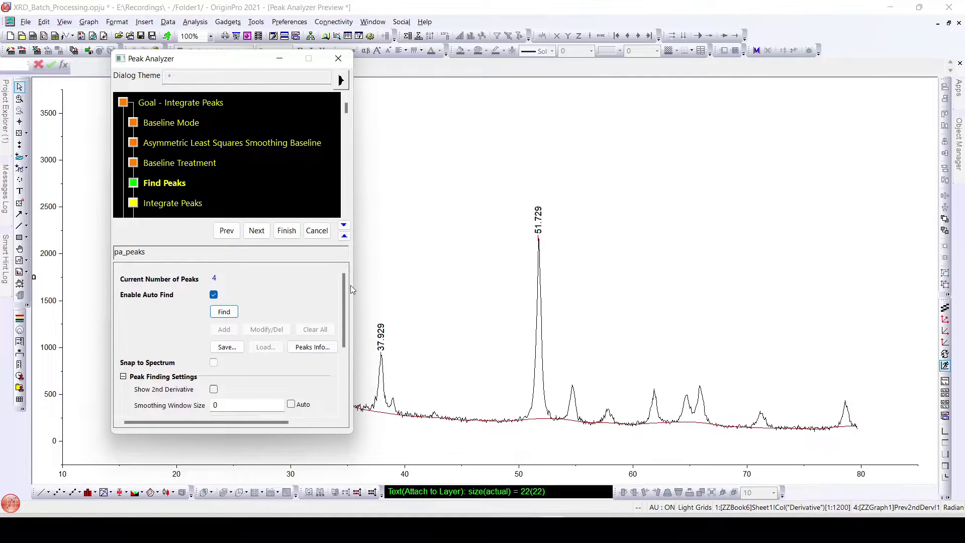
left_click_drag(234, 64, 204, 31)
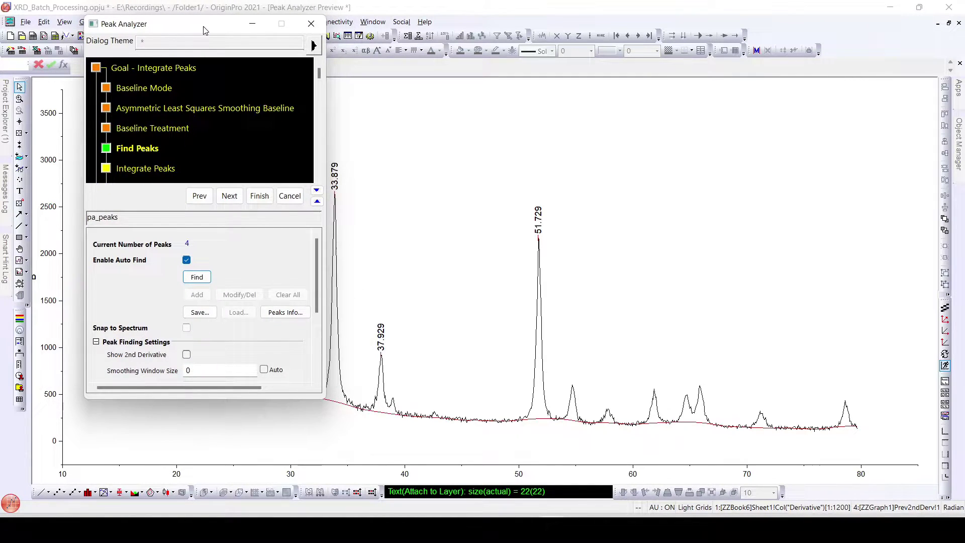
Disable automatic peak finding and manually add eight peaks at about 38.95, 54.68, 57.77, 61.95, 64.73, 65.92, 71.34 and 78.79.
left_click(186, 261)
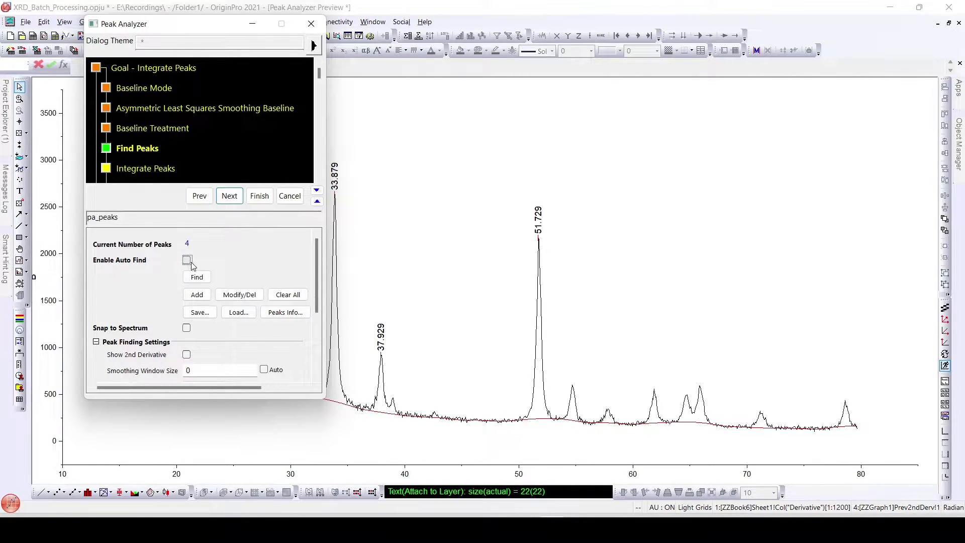
left_click(200, 295)
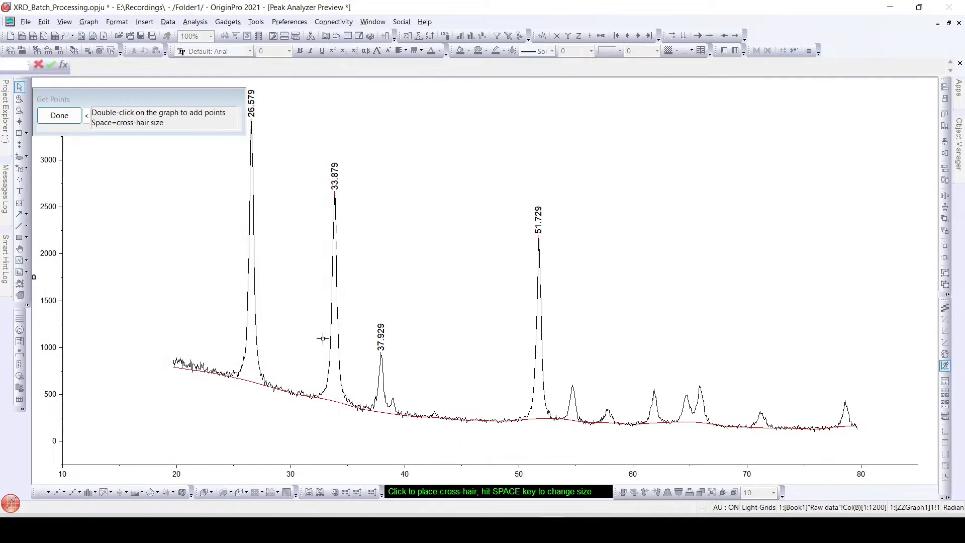
double_click(392, 398)
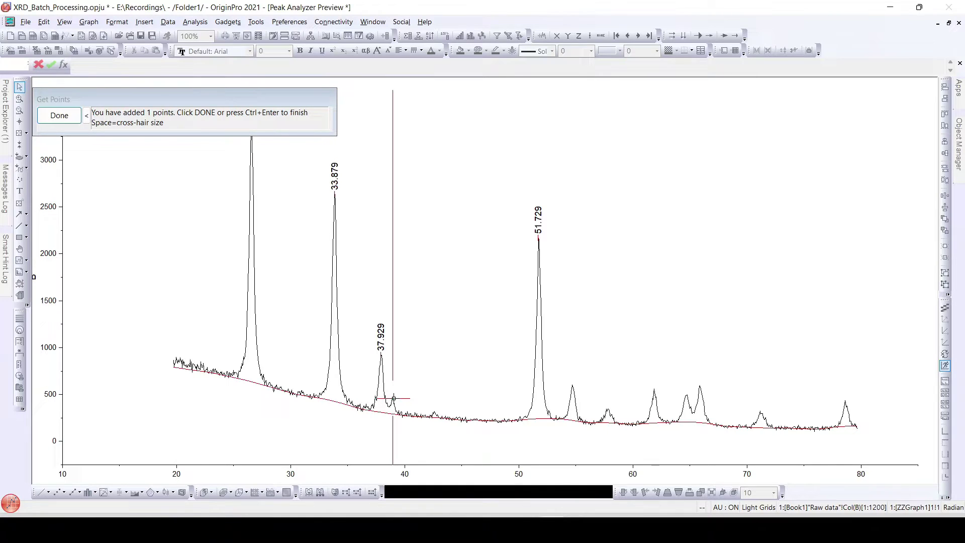
double_click(572, 386)
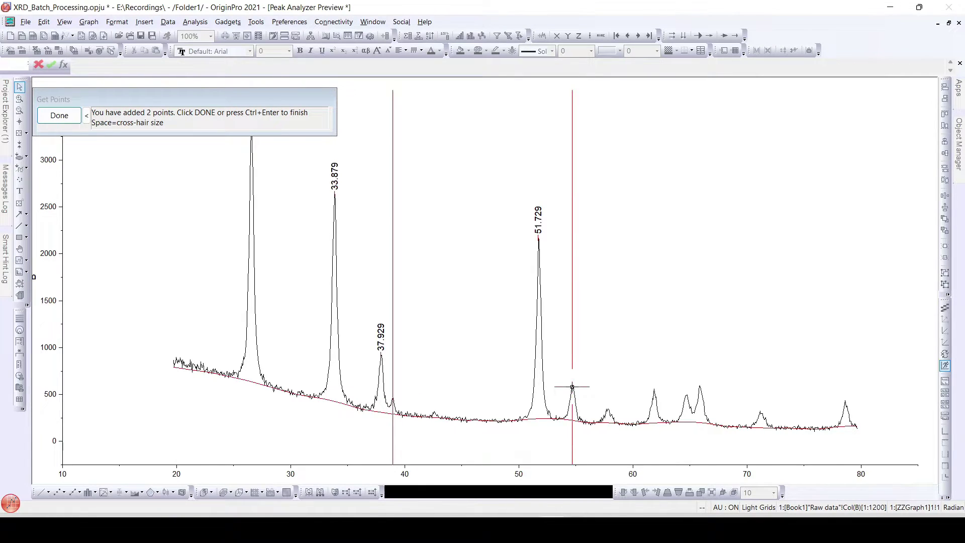
double_click(607, 409)
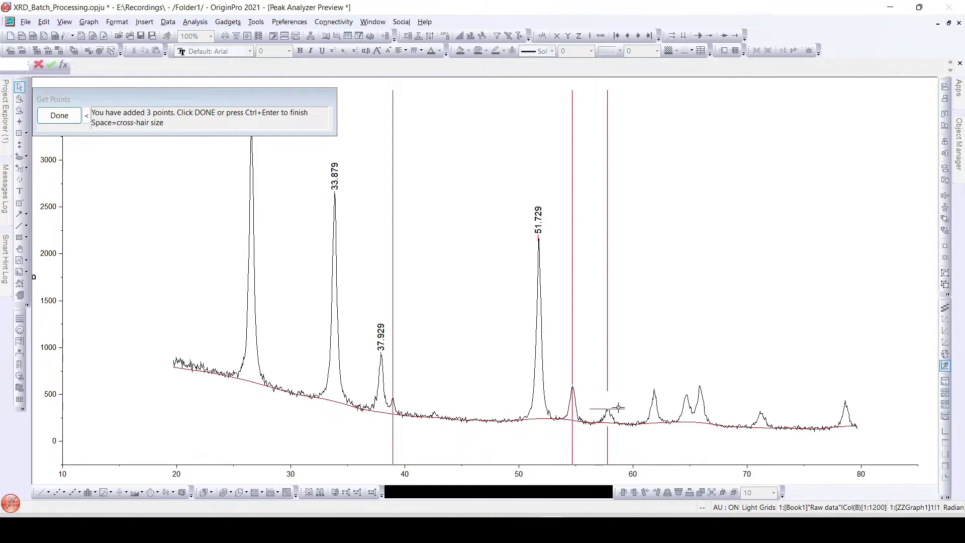
double_click(655, 390)
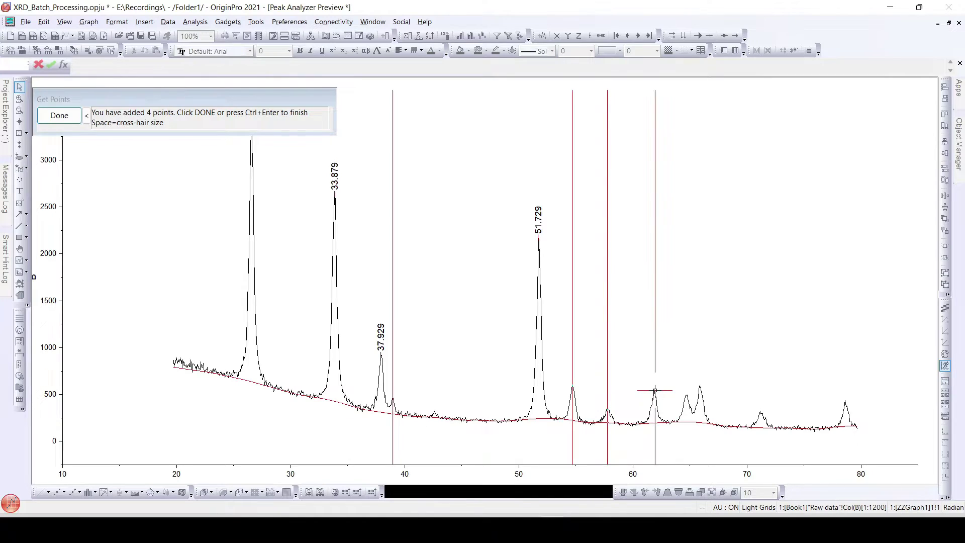
double_click(686, 397)
double_click(700, 387)
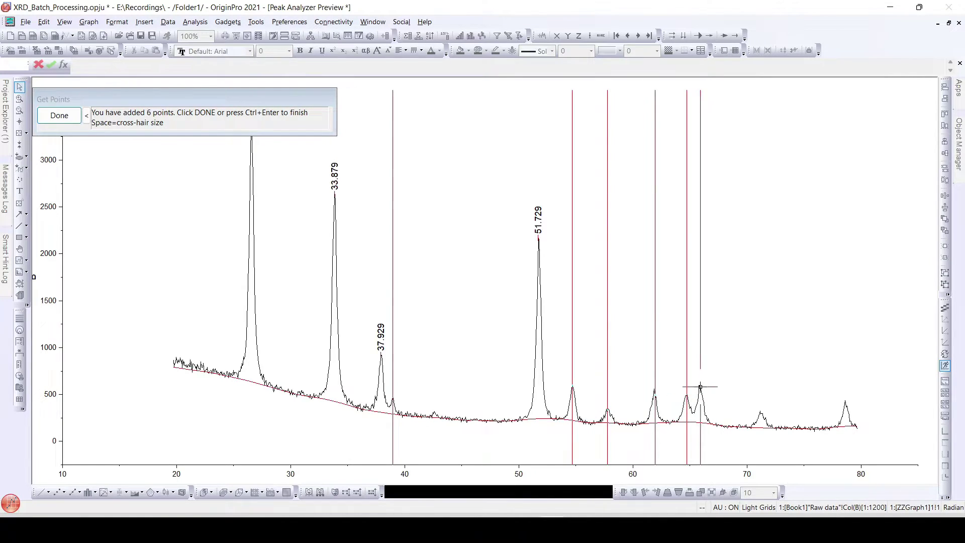
double_click(762, 413)
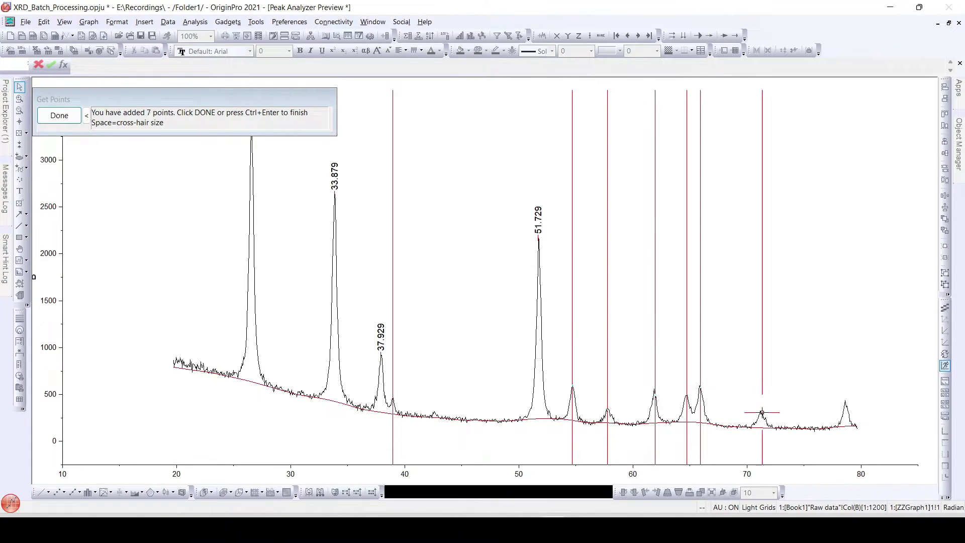
double_click(846, 402)
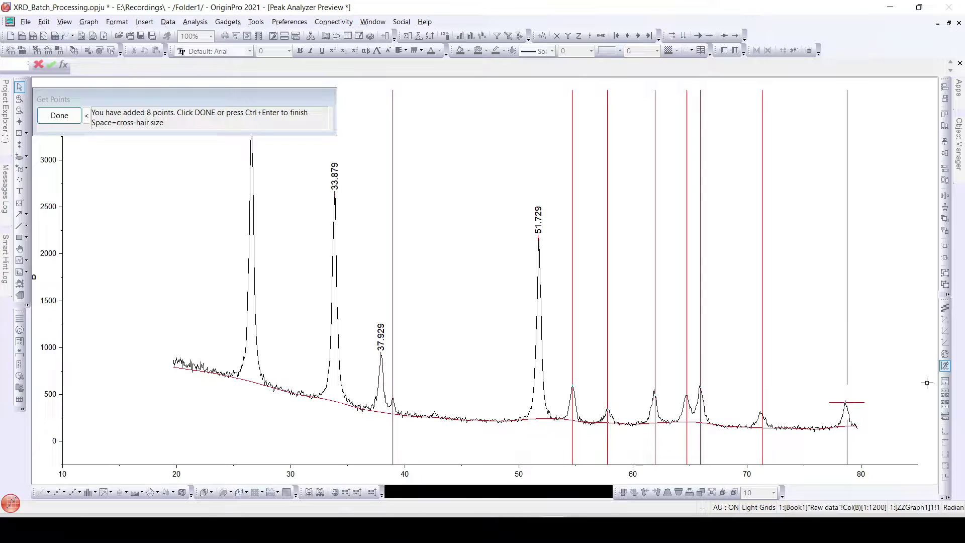
left_click(60, 115)
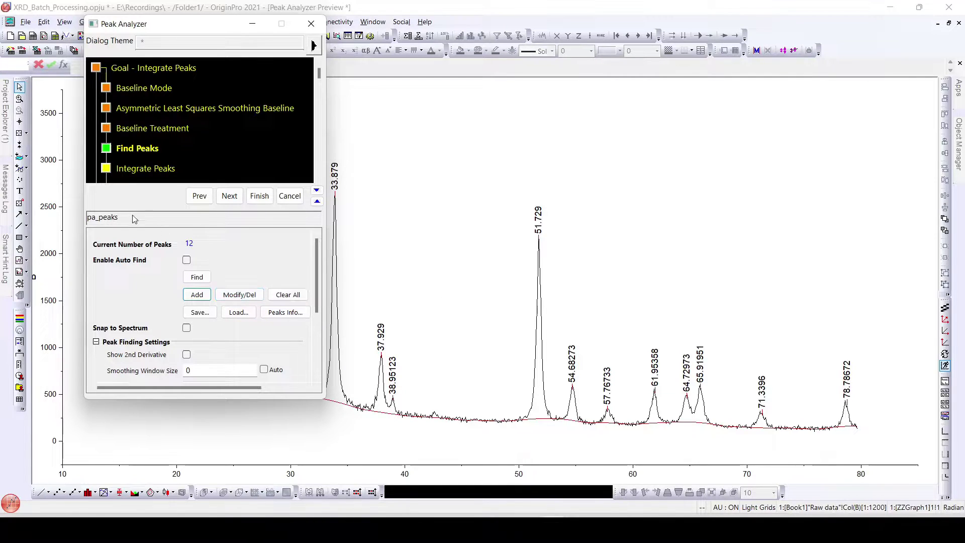
Delete the two off-centre peak markers at 71.3396 and 78.78672.
left_click(20, 100)
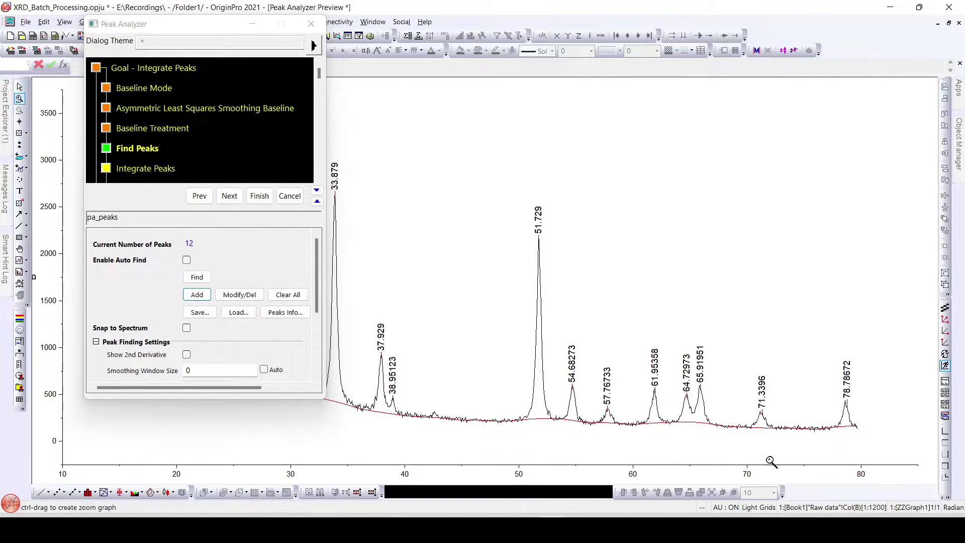
left_click_drag(747, 349, 890, 437)
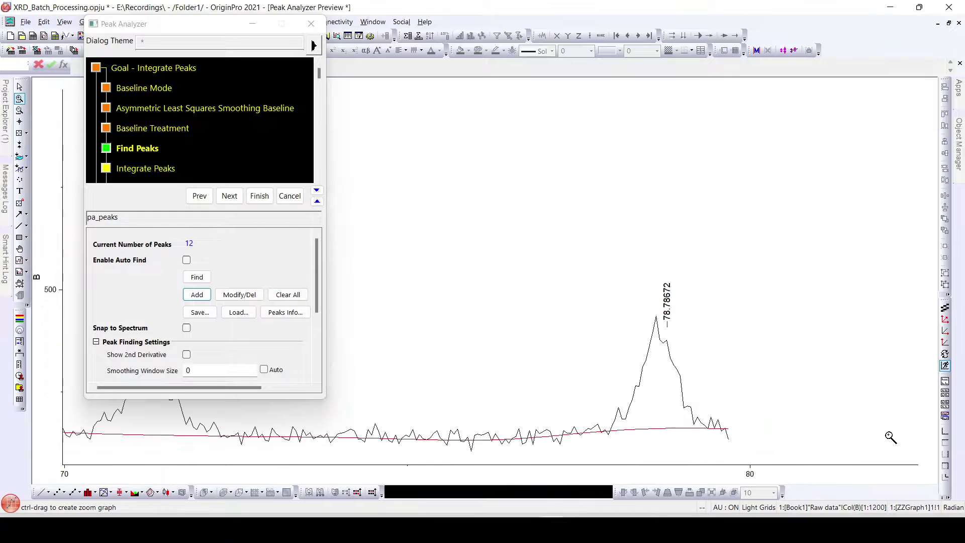
left_click_drag(214, 34, 640, 19)
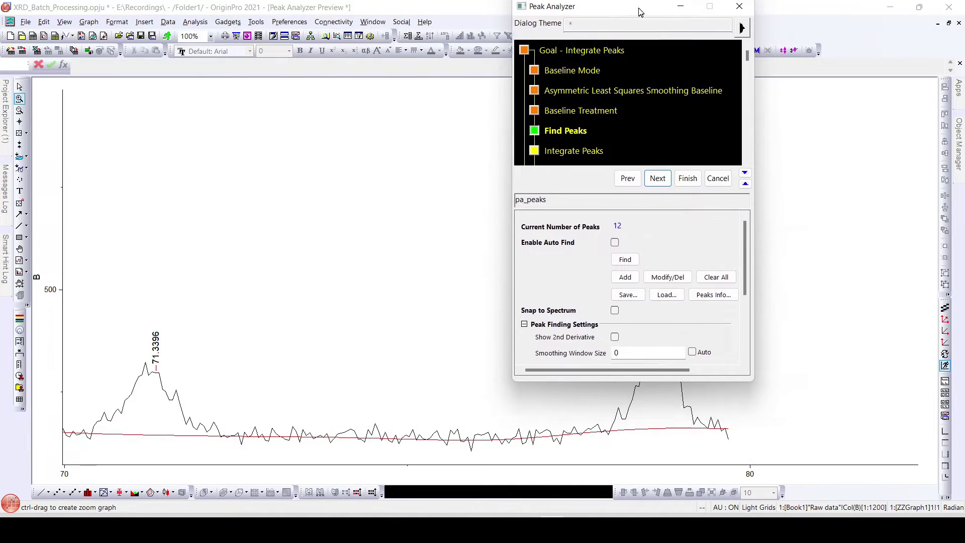
left_click(668, 281)
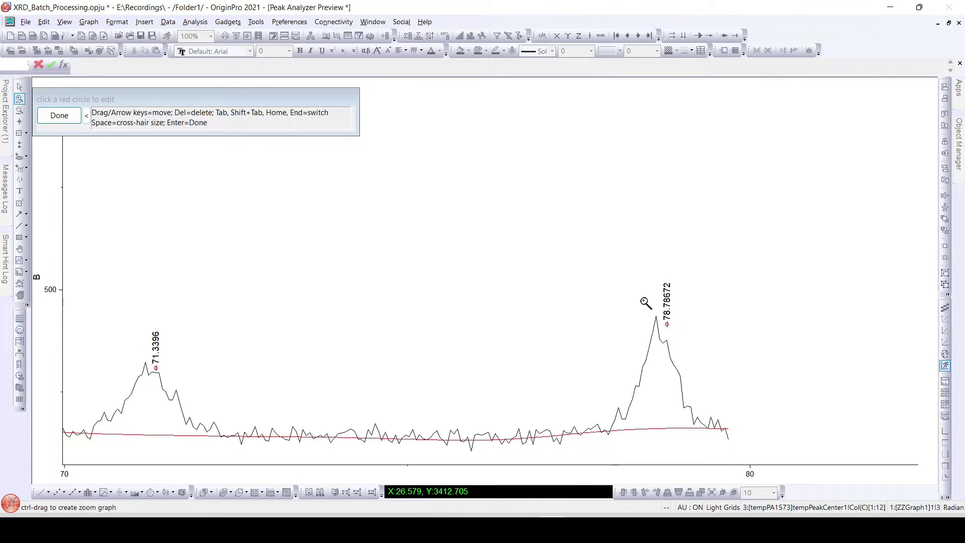
left_click(59, 116)
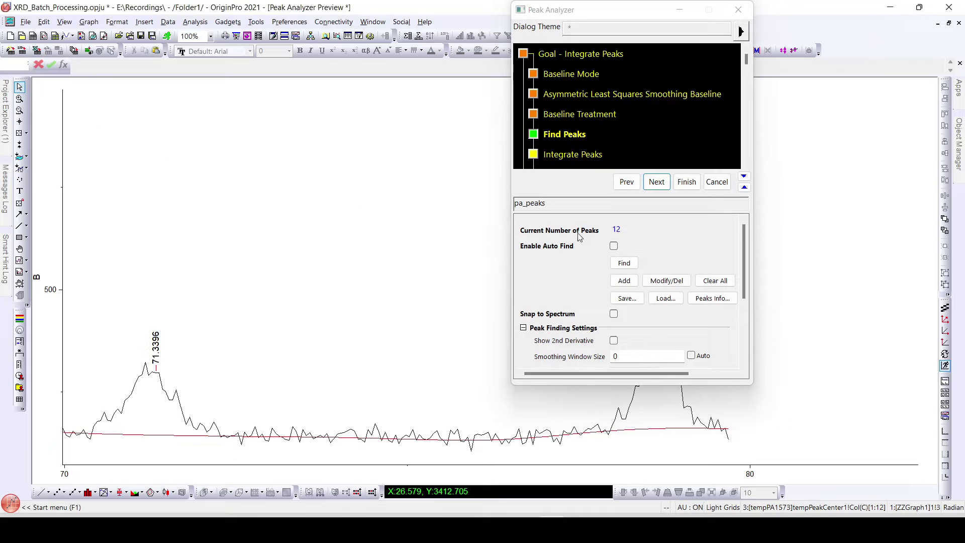
left_click(666, 280)
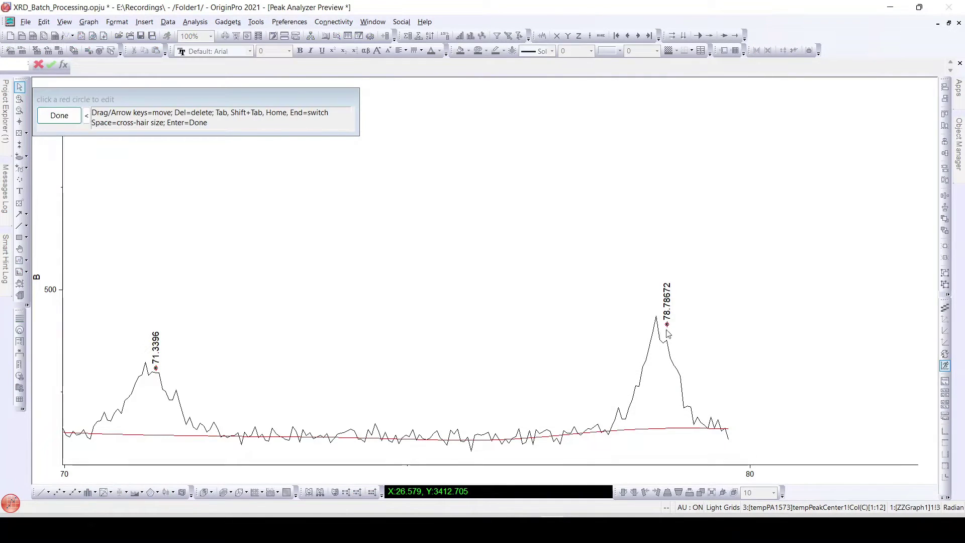
key("Delete")
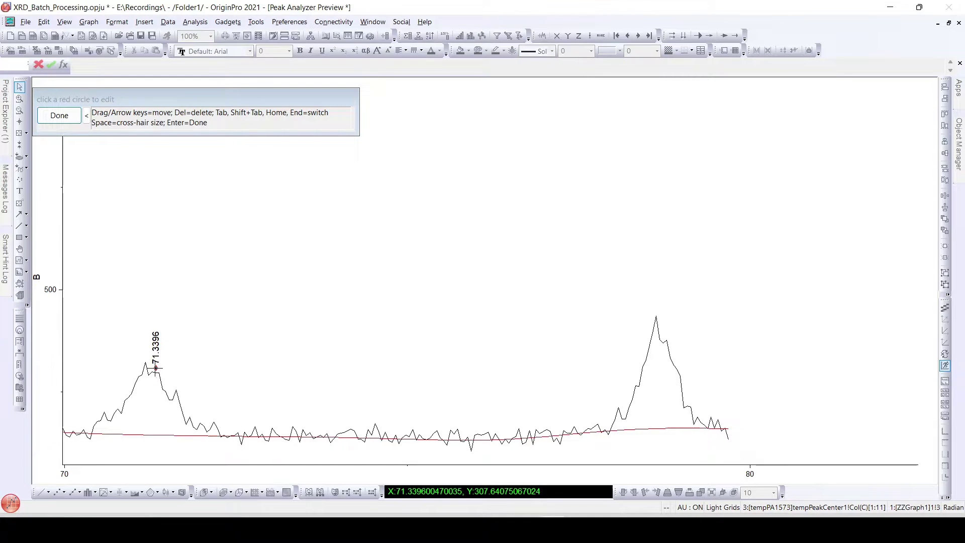
key("Delete")
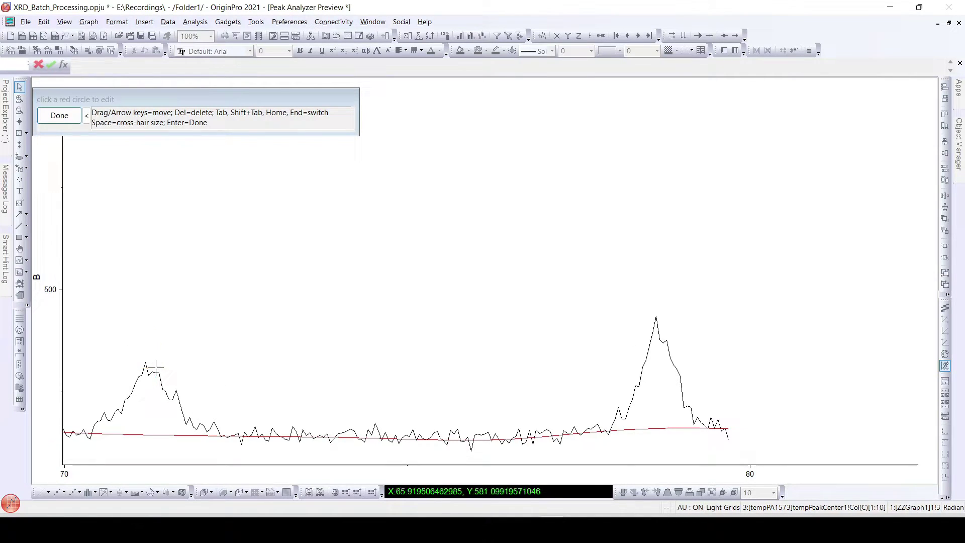
left_click(61, 118)
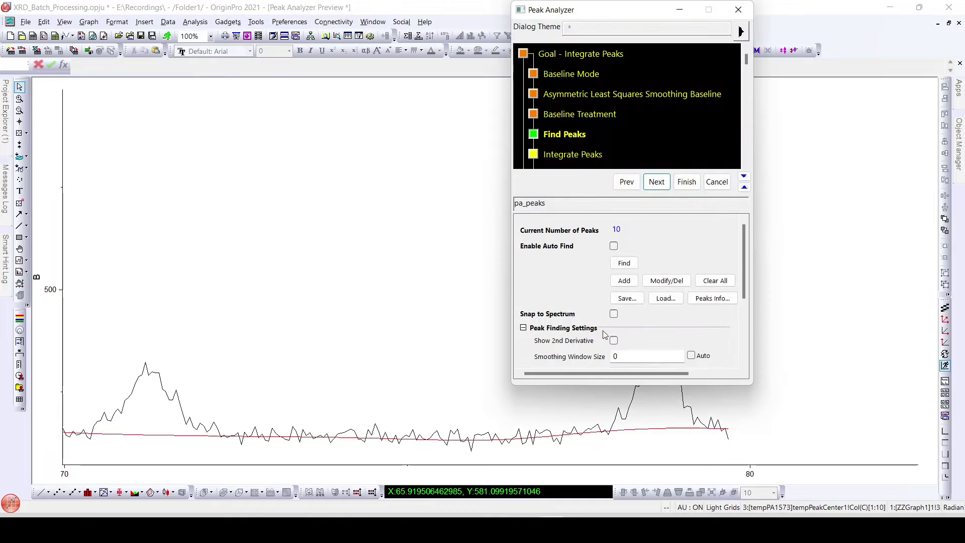
Manually add peak markers at the apexes of the two high-angle peaks, about 71.18 and 78.63.
left_click(624, 281)
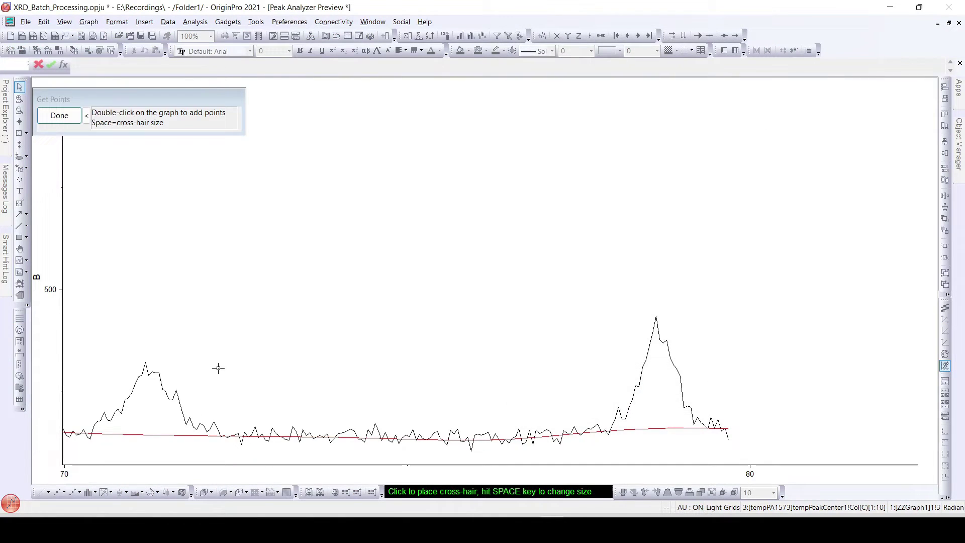
double_click(145, 361)
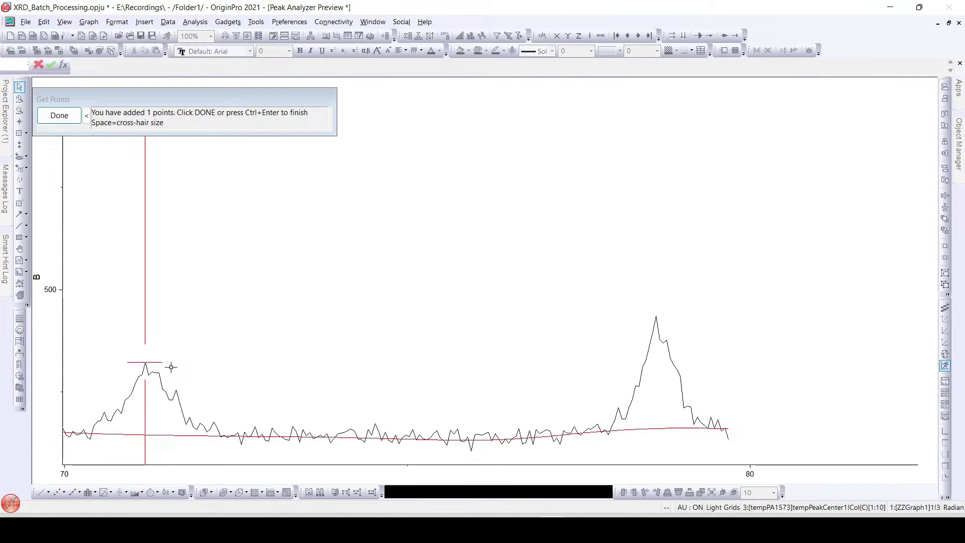
double_click(656, 318)
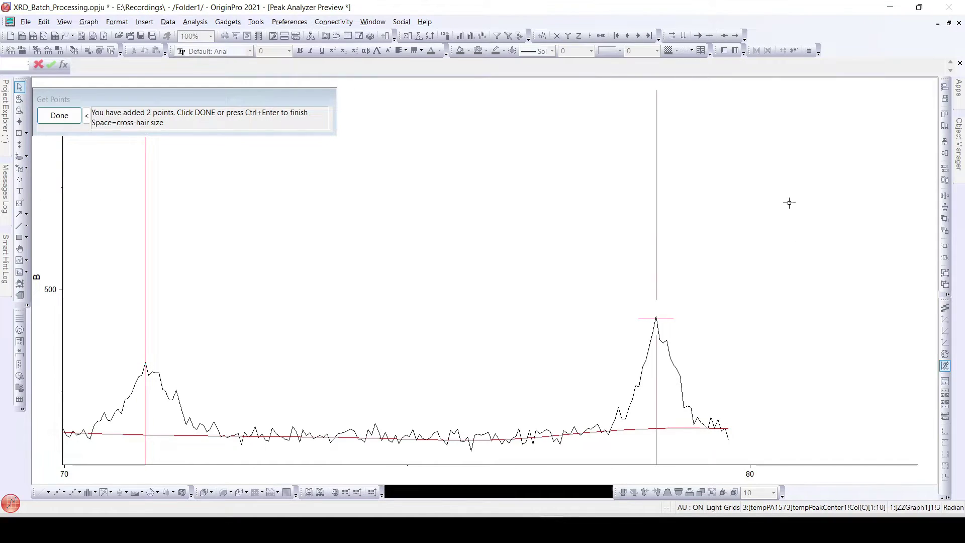
left_click(59, 115)
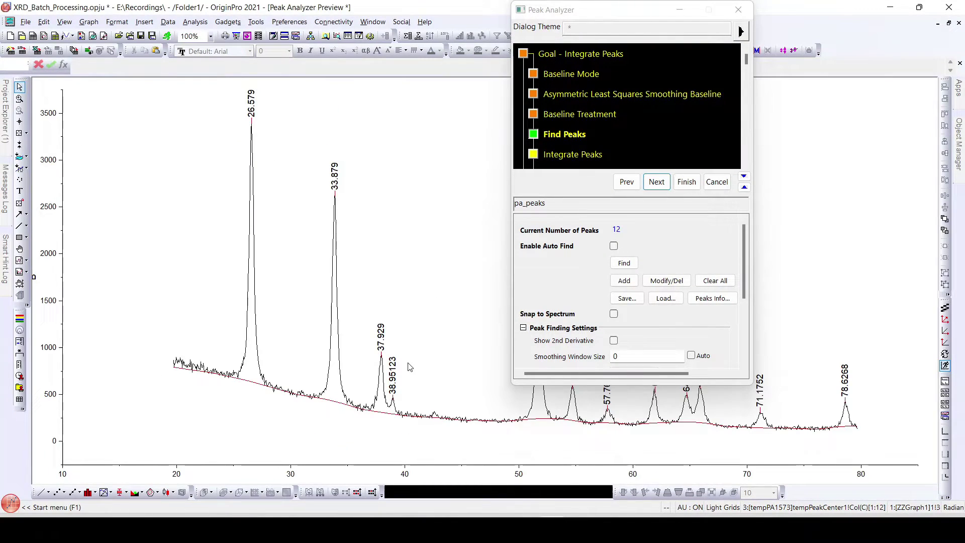
Proceed to peak integration and finish the analysis with automatic window width, integrating from the baseline.
left_click(658, 182)
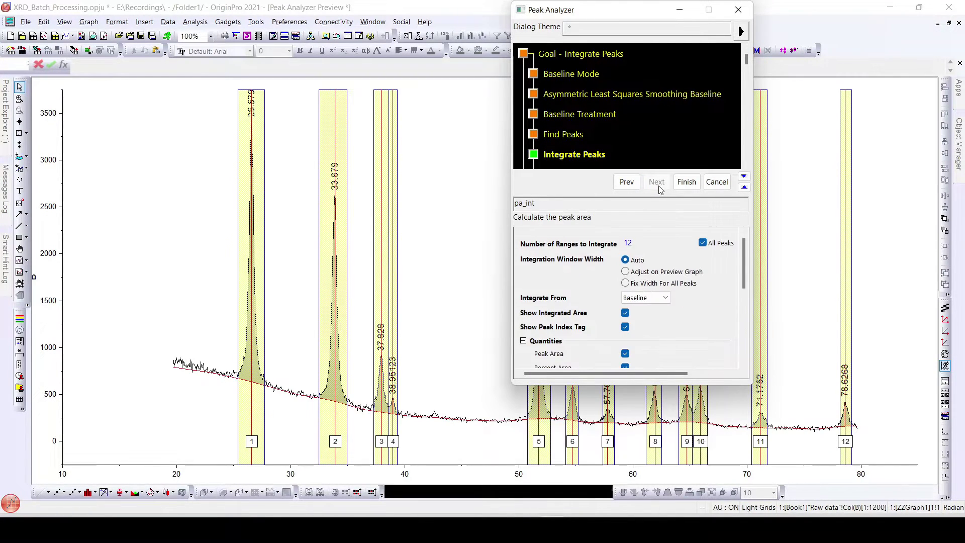
scroll(669, 317, "down", 1)
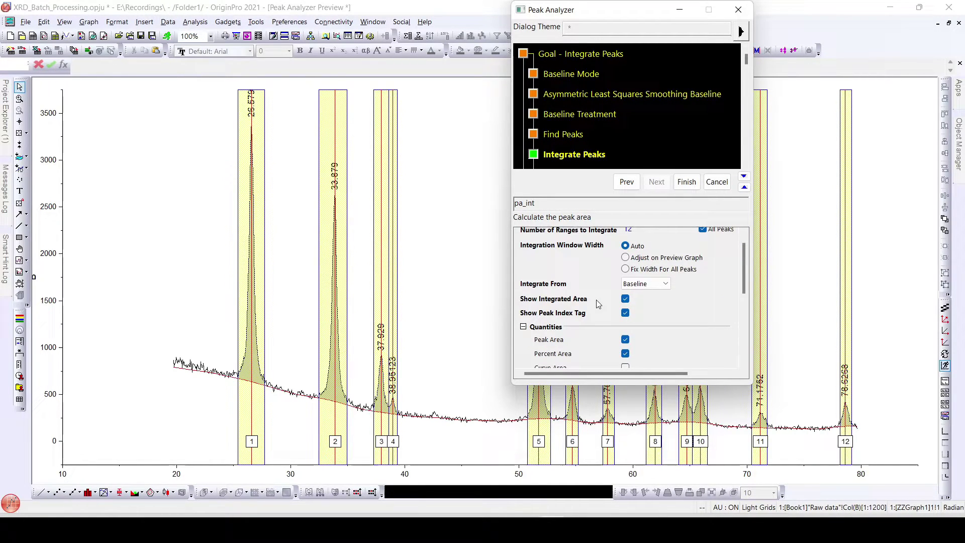
left_click_drag(604, 15, 495, 78)
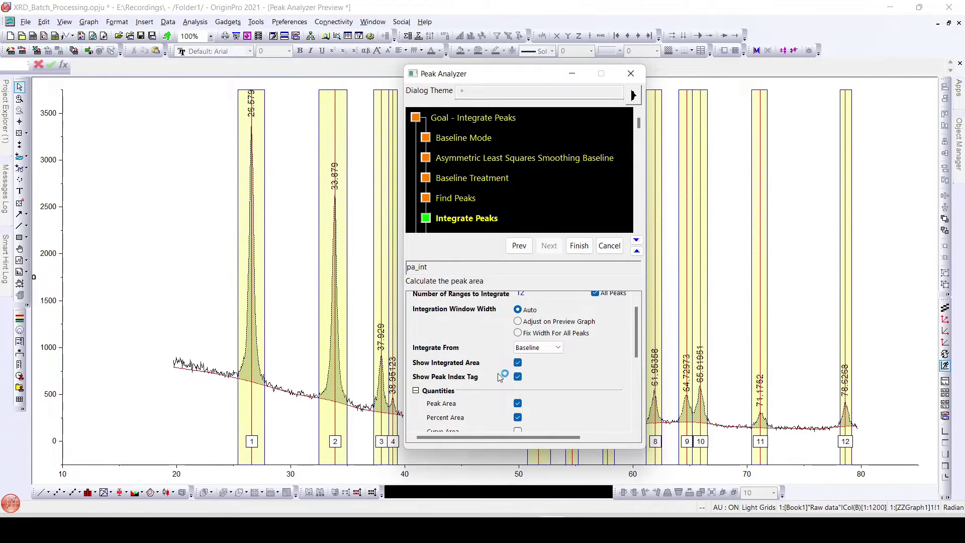
scroll(500, 382, "down", 3)
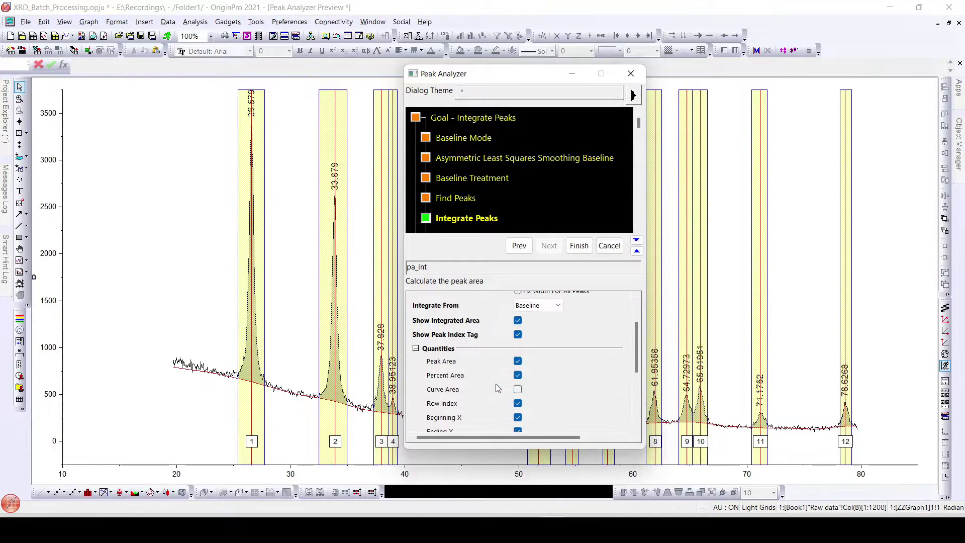
left_click(579, 246)
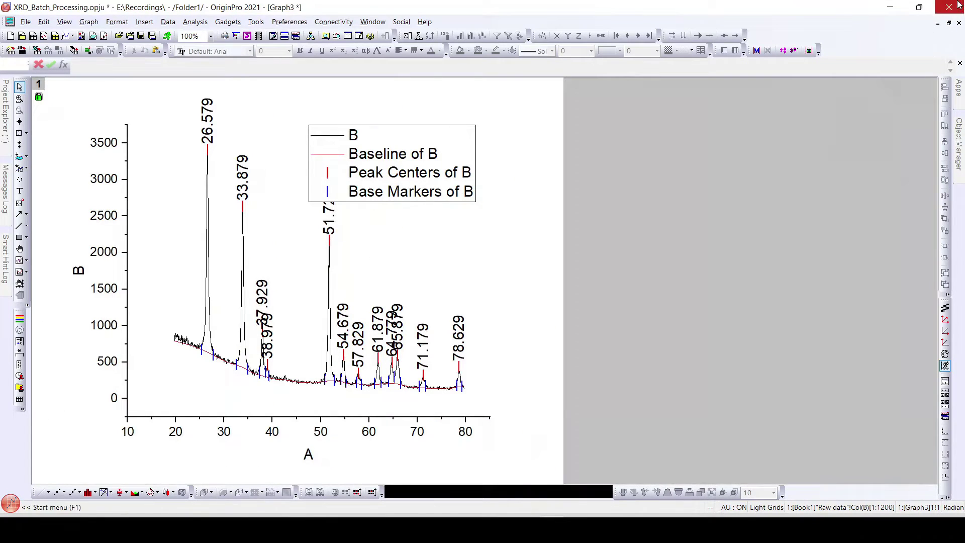
Restore the maximized graph window and bring Book1's Integration_Result1 sheet into view among the workbook's sheets.
left_click(949, 24)
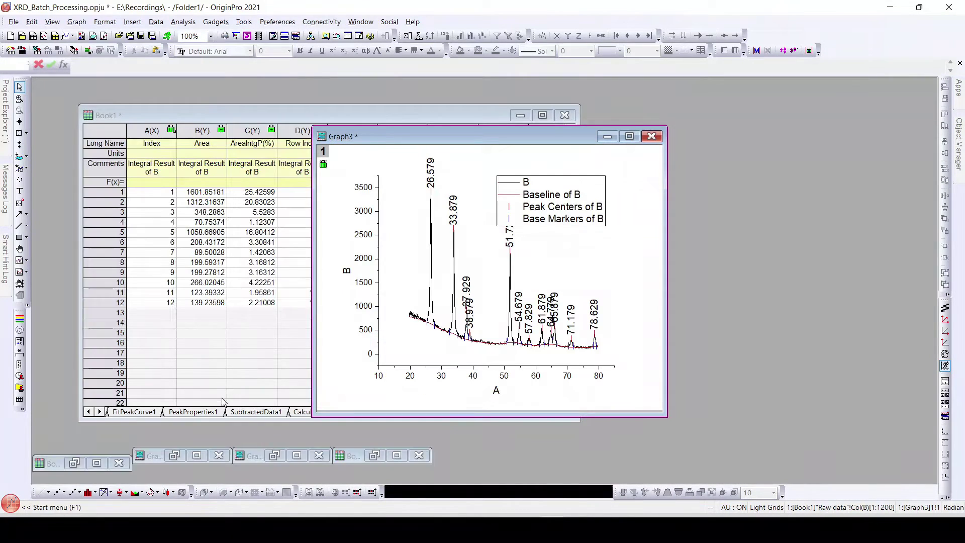
left_click(242, 388)
left_click(89, 411)
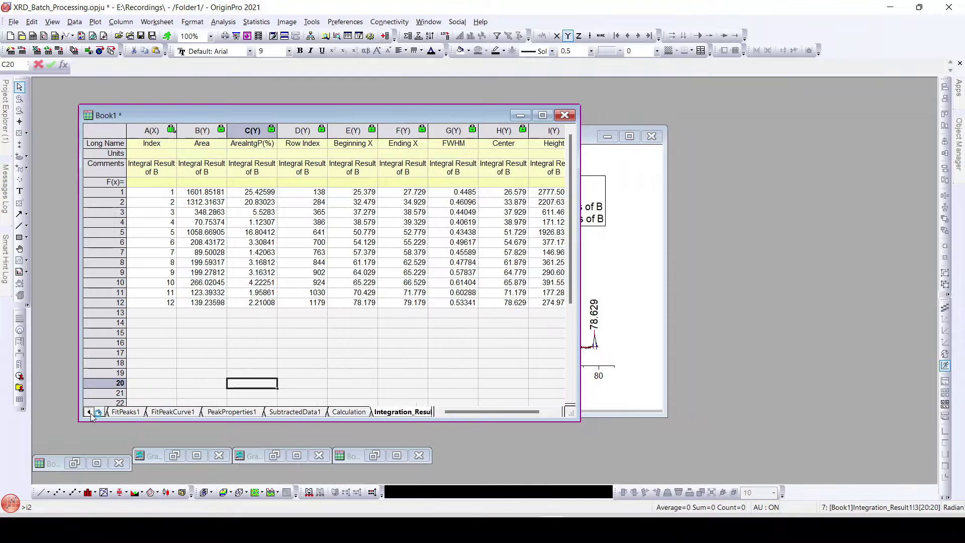
left_click(88, 412)
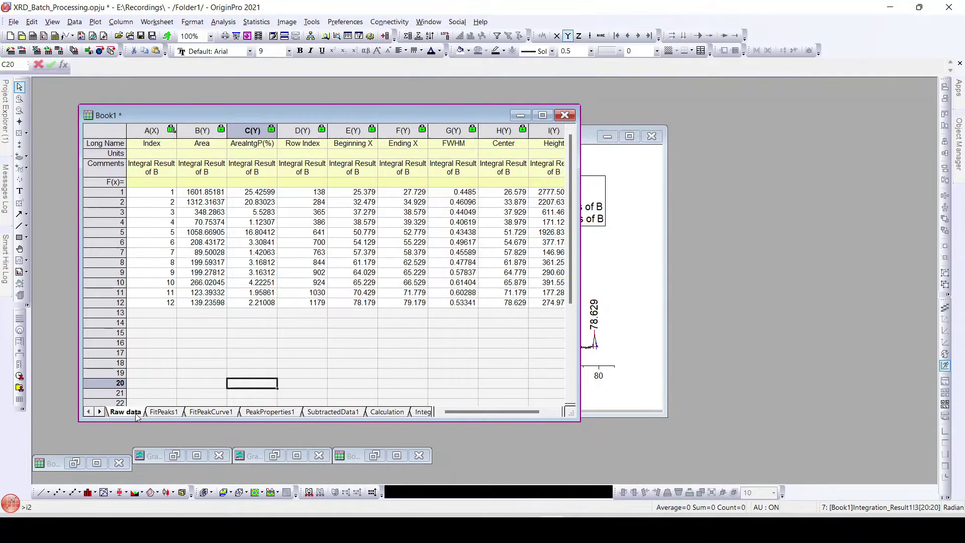
left_click(135, 415)
left_click(99, 412)
left_click(100, 411)
left_click(99, 412)
left_click(249, 412)
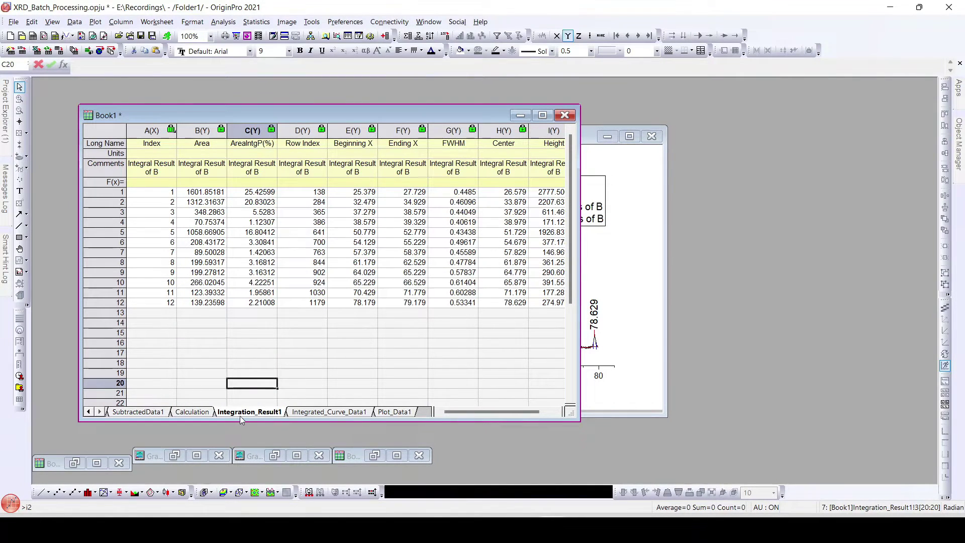
Copy the twelve peak Area values in column B and paste them from cell A2 on a new sheet in Excel.
left_click_drag(208, 193, 206, 304)
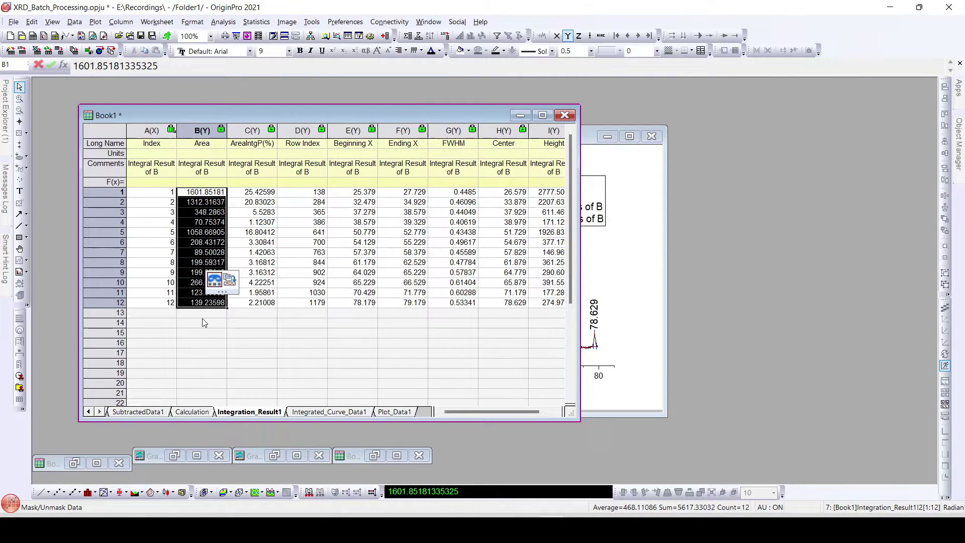
right_click(208, 196)
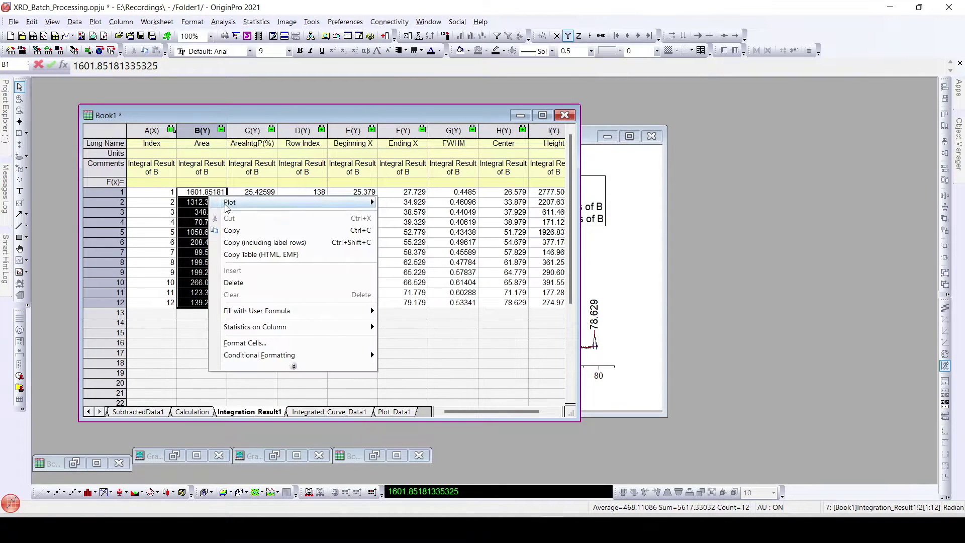
left_click(237, 230)
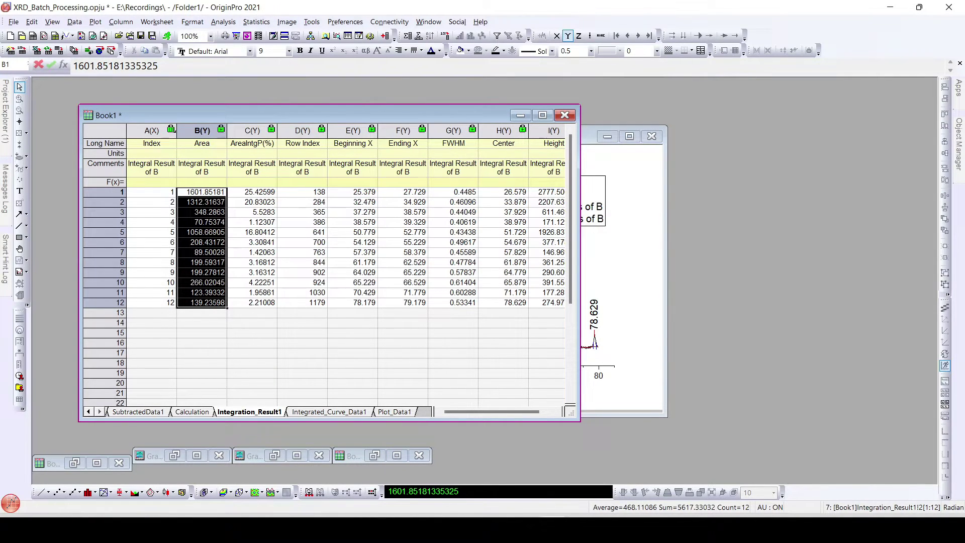
left_click(606, 453)
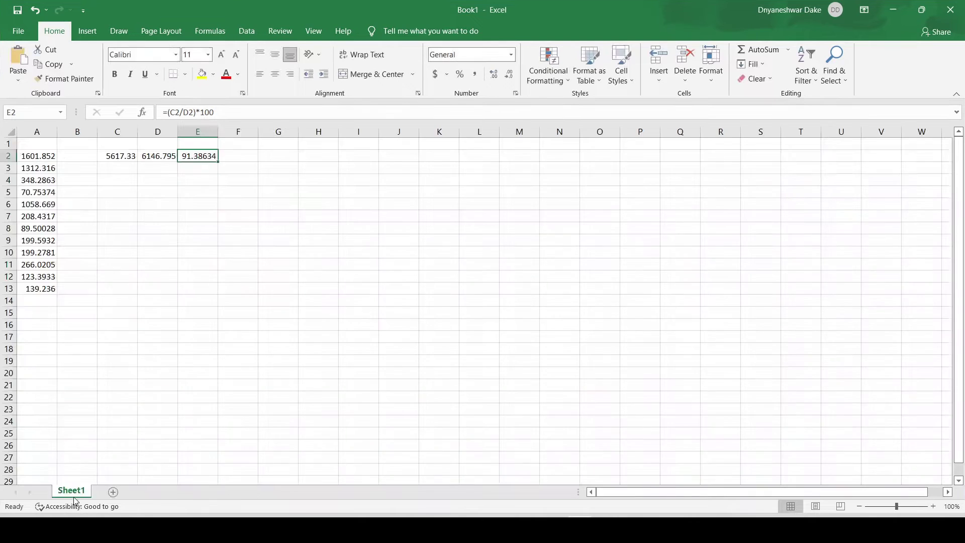
left_click(114, 493)
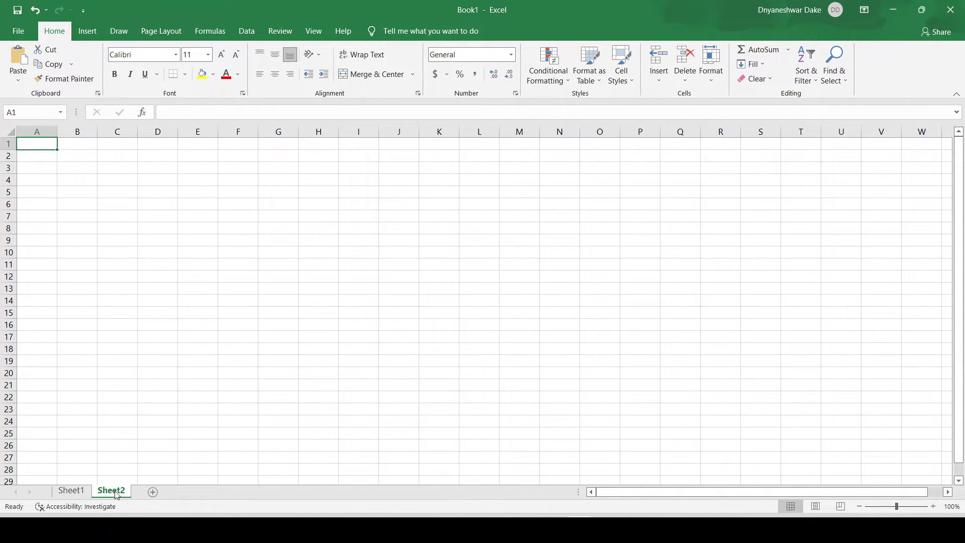
left_click(38, 157)
left_click(18, 58)
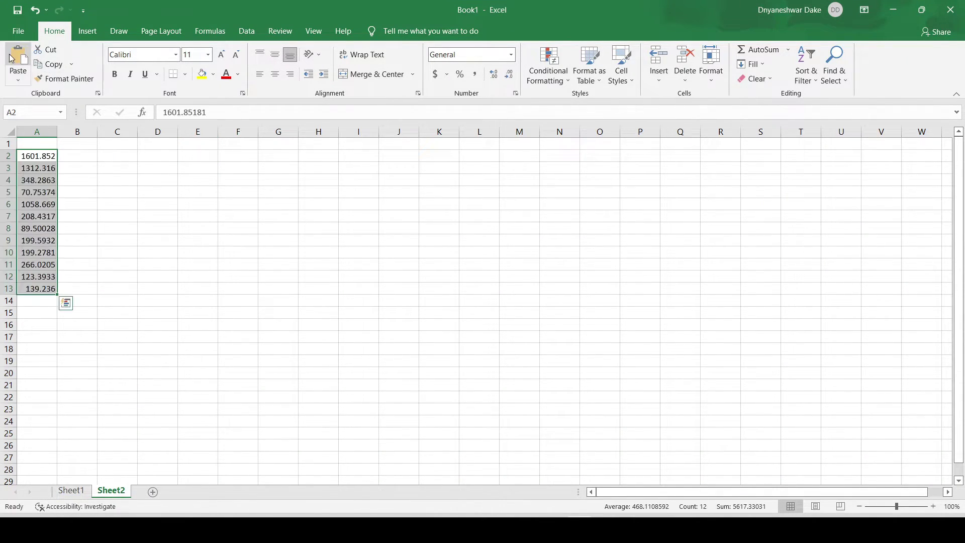
Total the pasted peak areas in cell C2 with the formula =SUM(A2:A13).
left_click(102, 158)
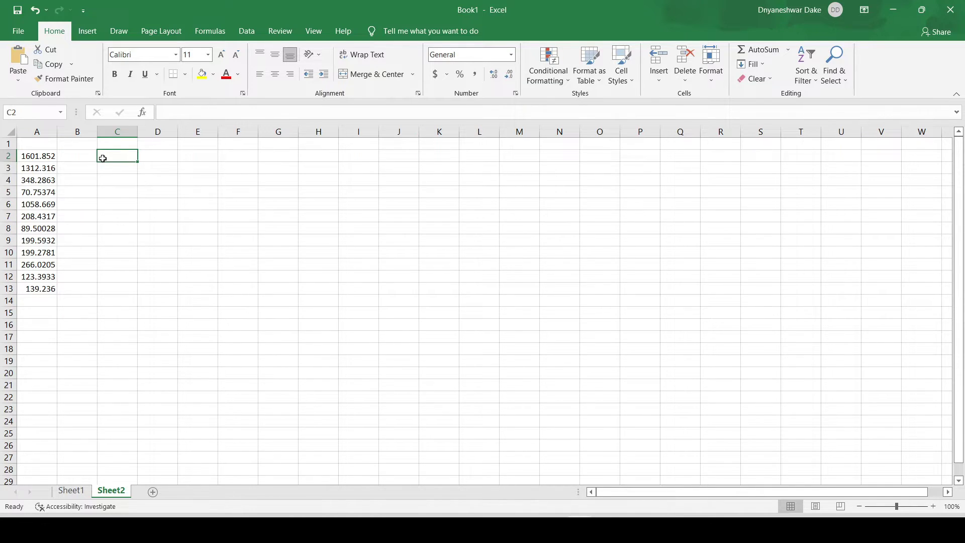
type("=sum")
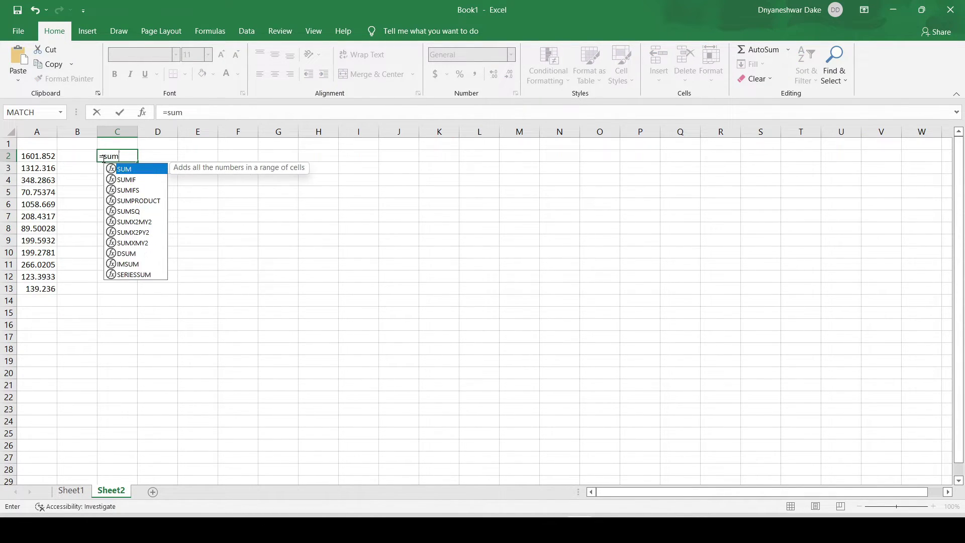
type("(")
left_click_drag(39, 157, 31, 289)
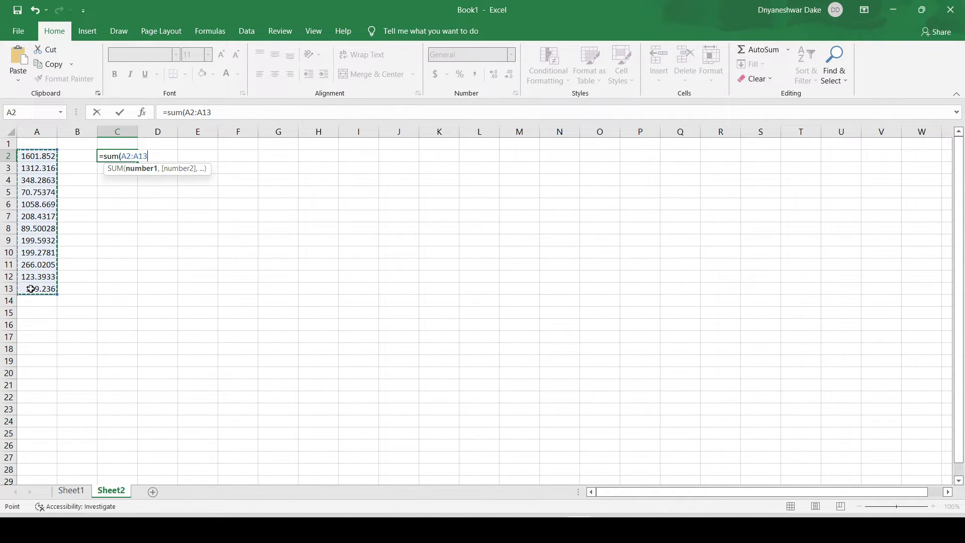
type(")")
key("Return")
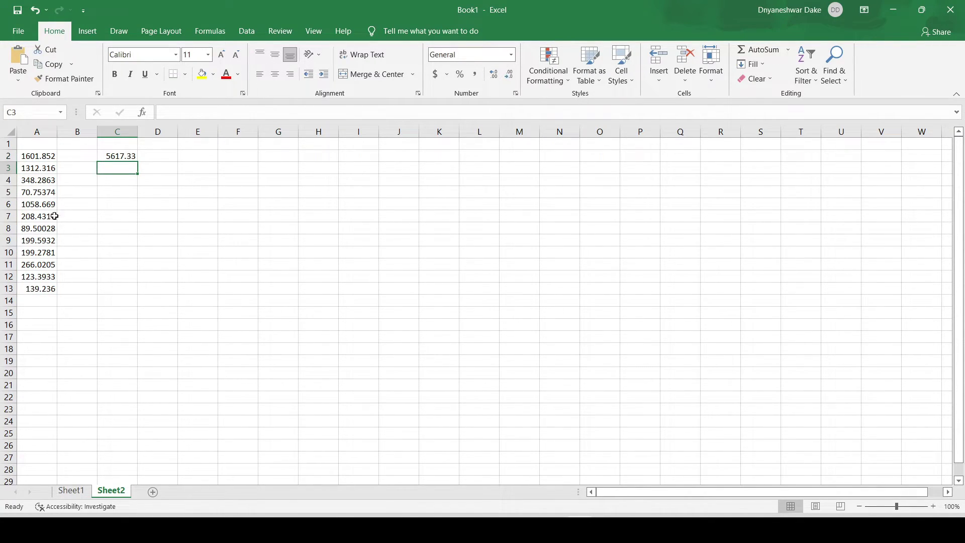
left_click(111, 156)
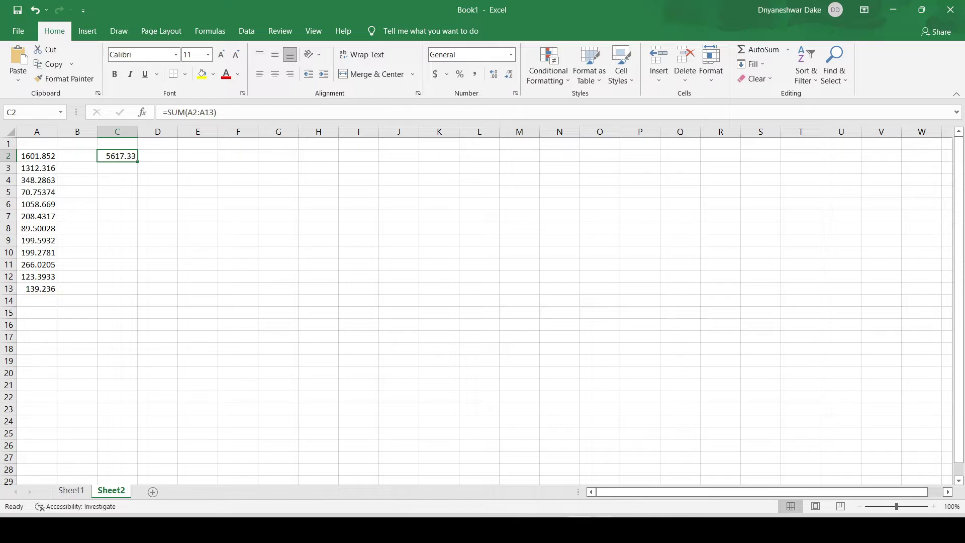
Switch back to OriginPro, plot columns A and B of the Raw data sheet as a line graph, and enlarge its window.
left_click(553, 462)
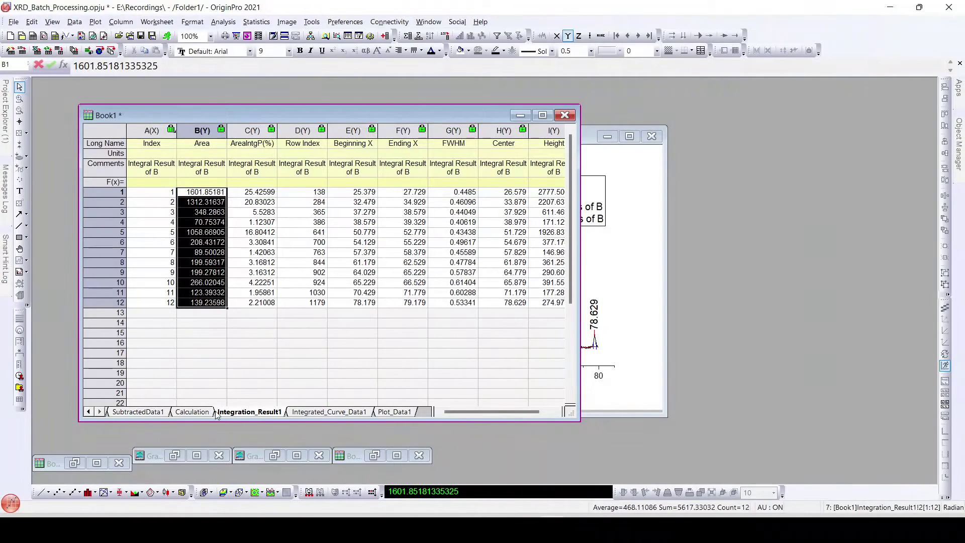
left_click(88, 412)
left_click(88, 412)
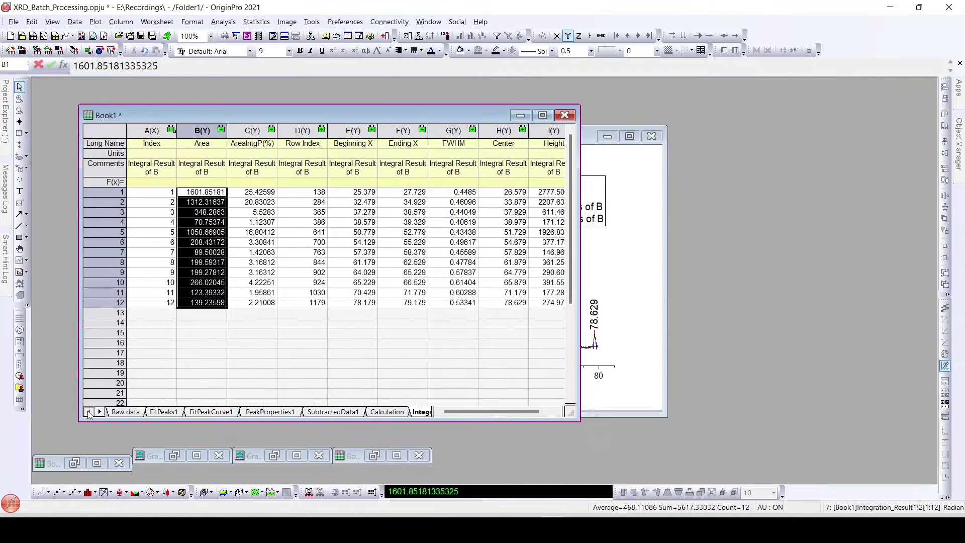
left_click(122, 413)
left_click_drag(146, 131, 187, 136)
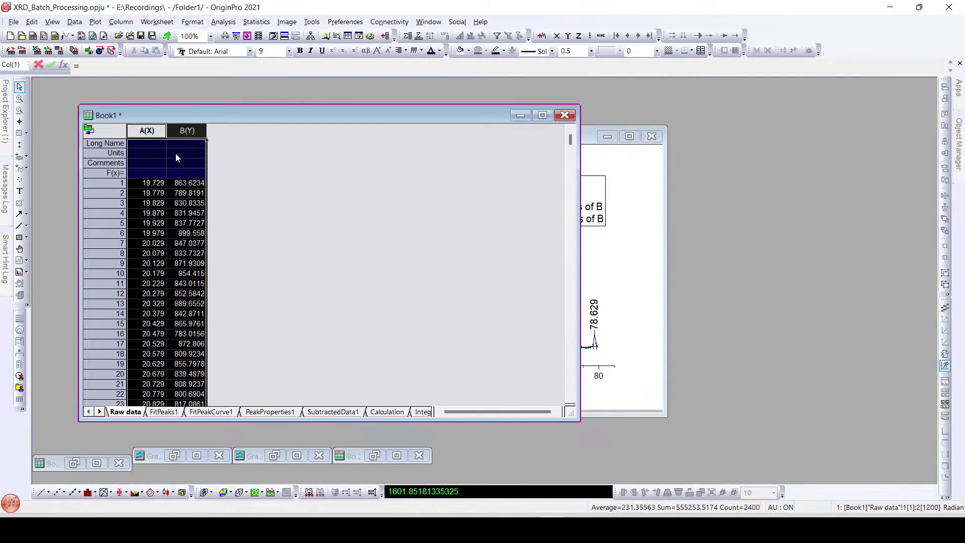
left_click(40, 491)
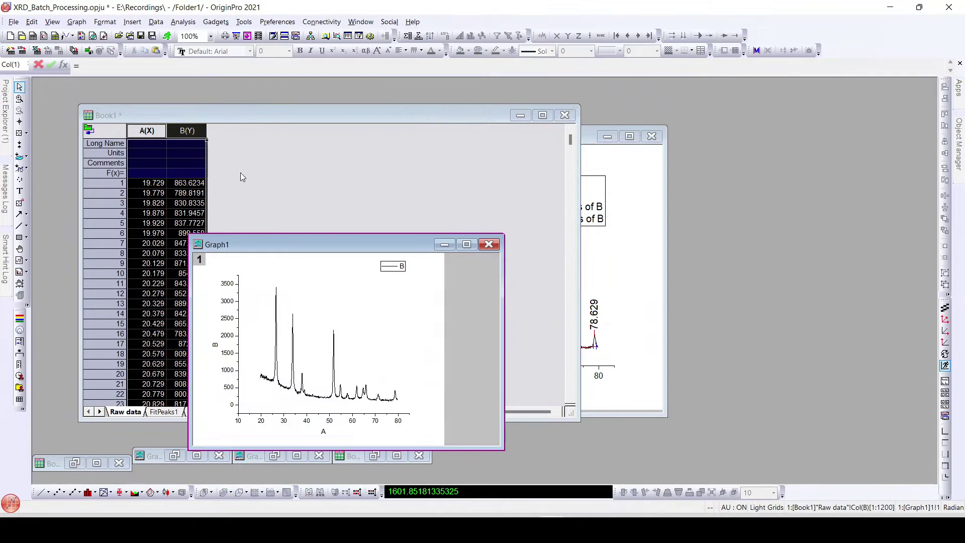
left_click_drag(287, 243, 285, 87)
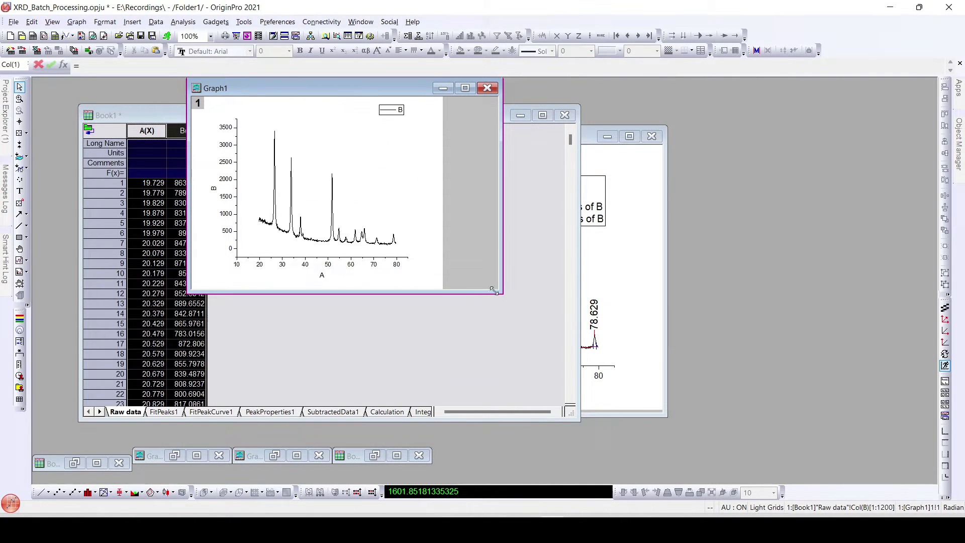
left_click_drag(490, 291, 727, 347)
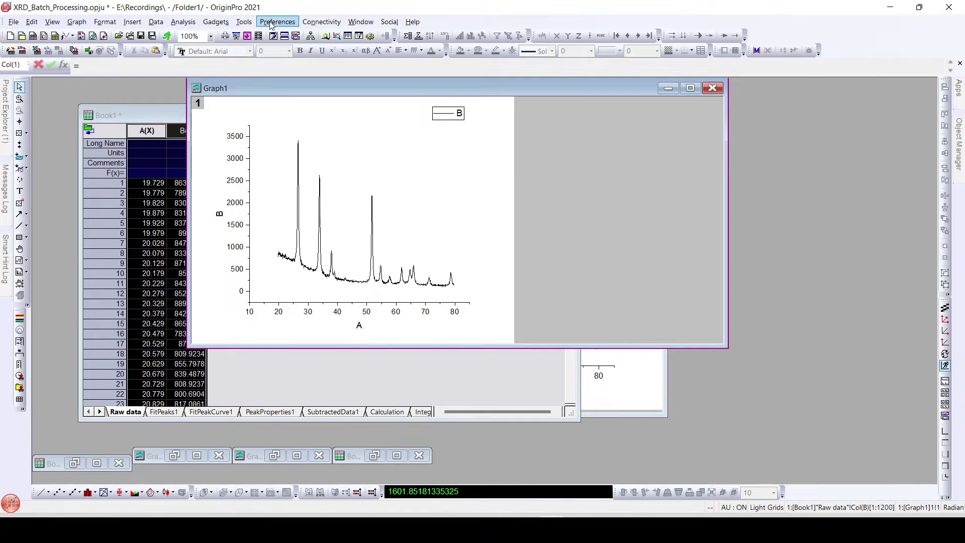
Open Peak Analyzer for the new graph, uncover its preview, and proceed with the Integrate Peaks goal.
left_click(182, 22)
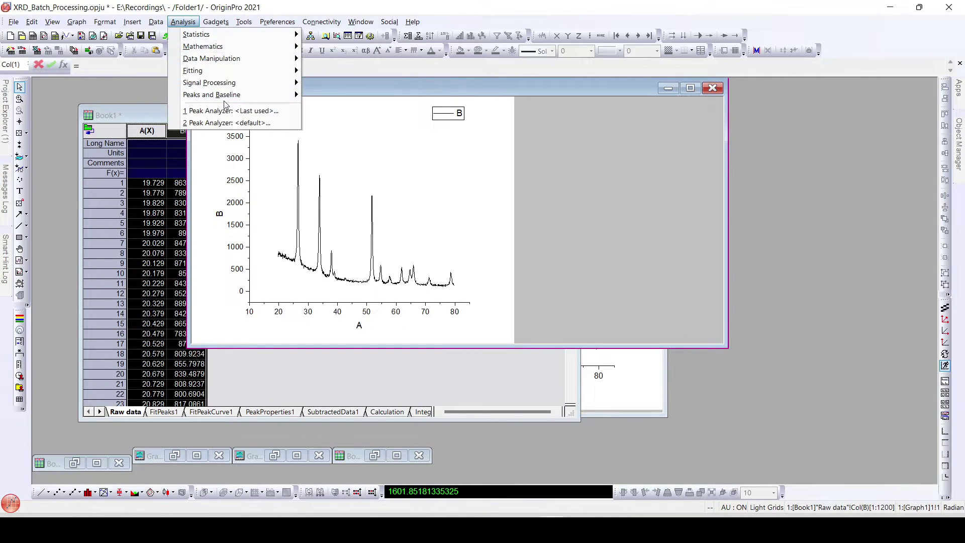
mouse_move(228, 100)
mouse_move(397, 111)
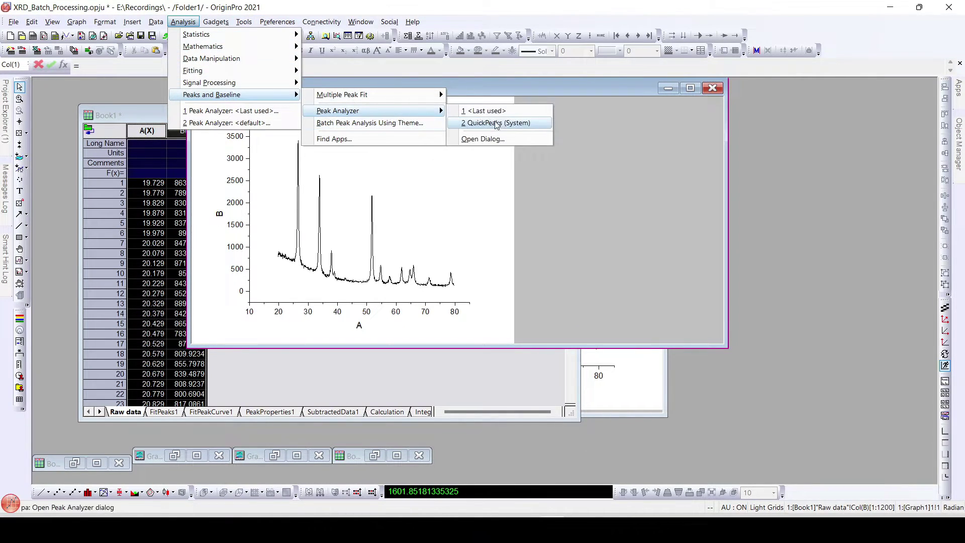
left_click(505, 135)
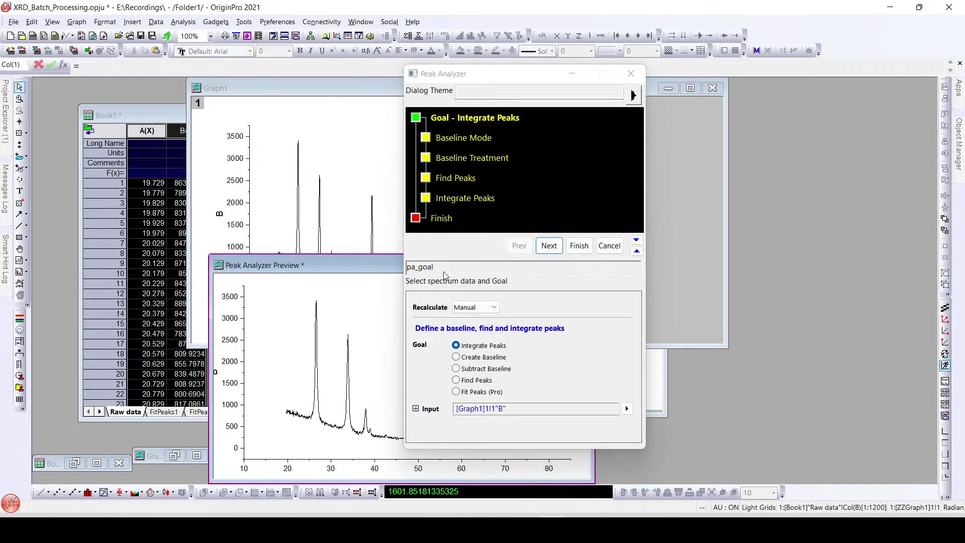
left_click_drag(364, 274, 294, 148)
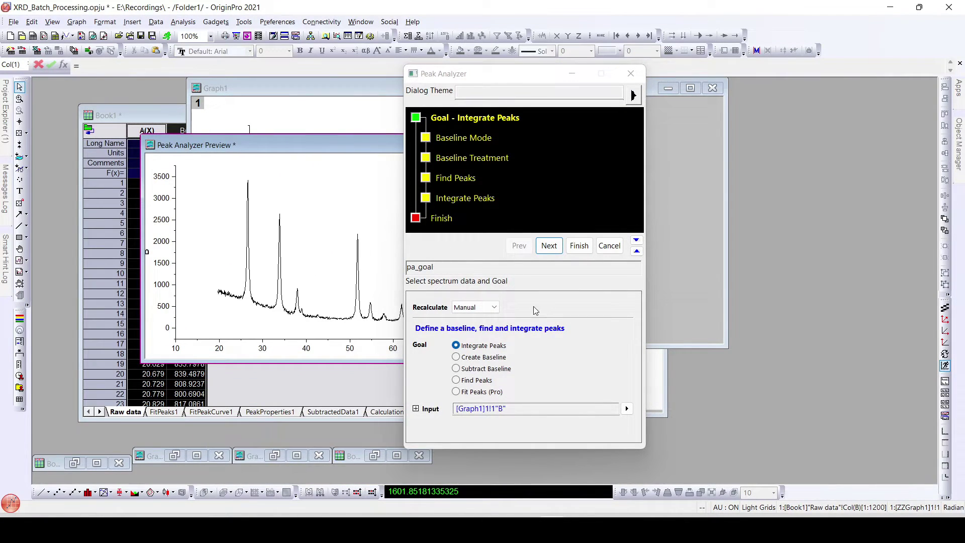
left_click(548, 246)
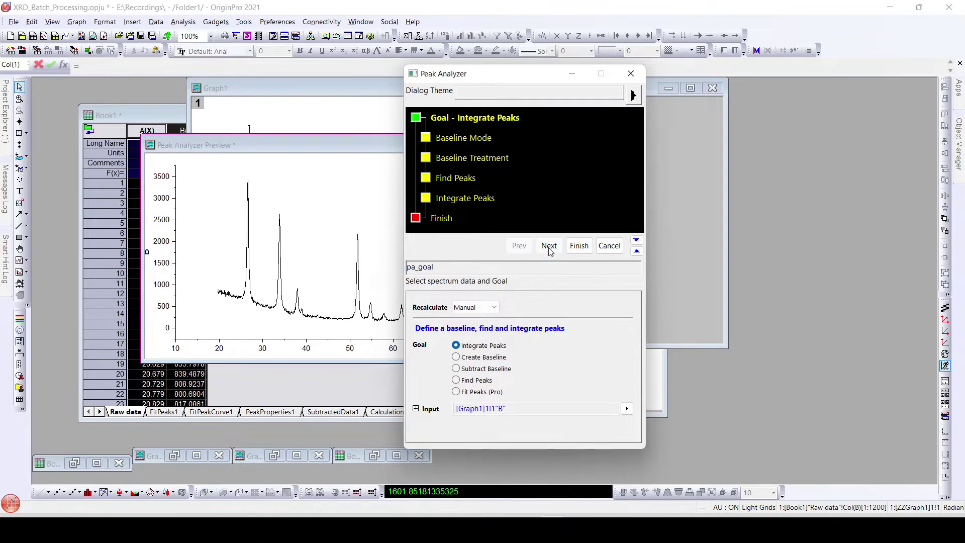
Choose Asymmetric Least Squares Smoothing as the baseline mode and proceed to its settings.
left_click(548, 294)
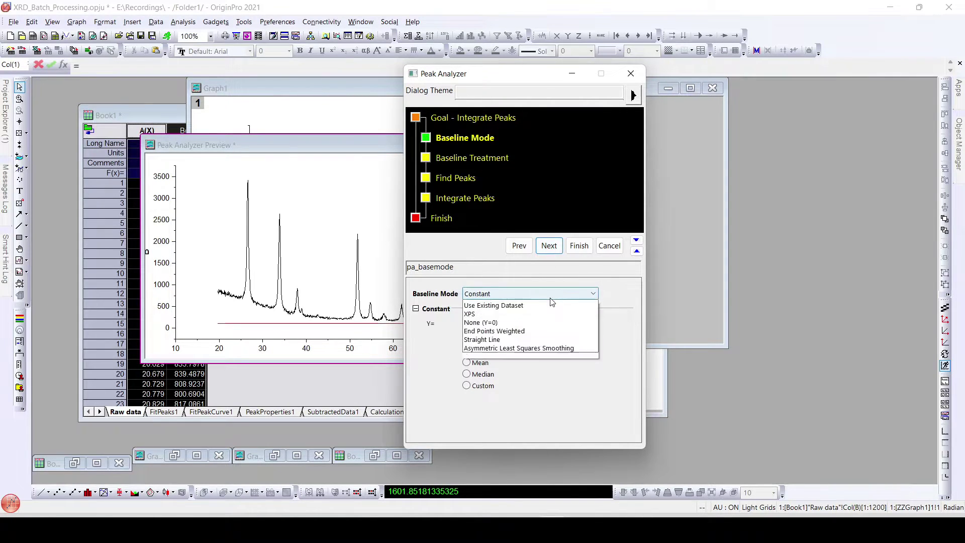
left_click(485, 369)
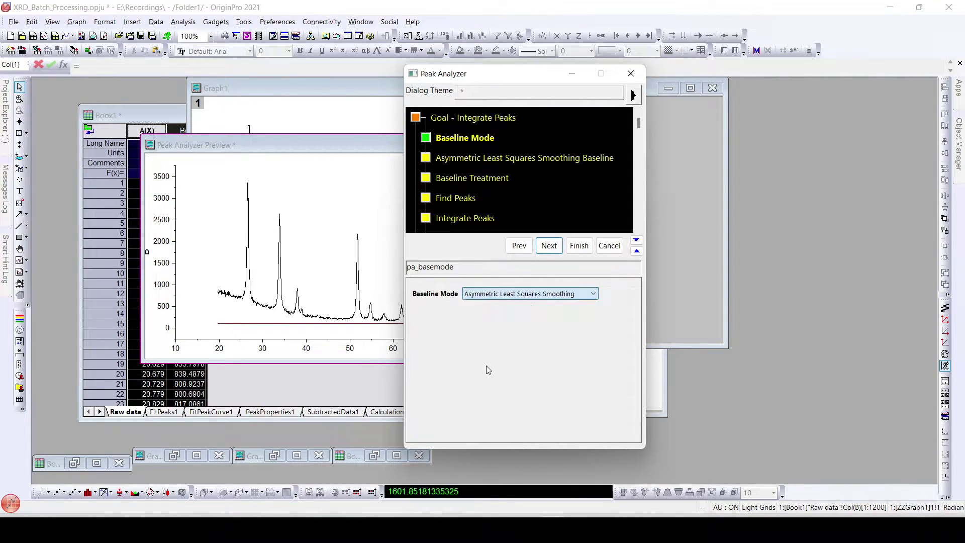
left_click(549, 247)
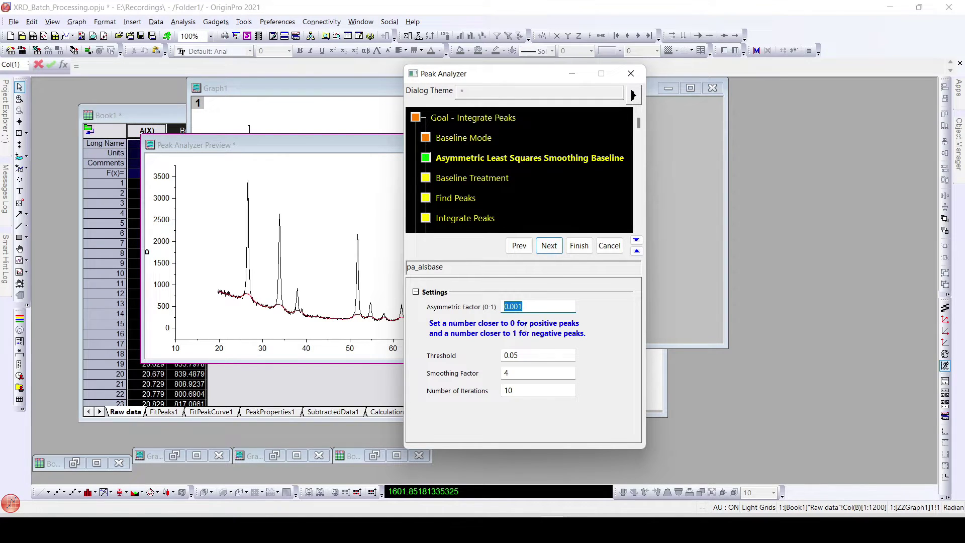
Lower the baseline's Threshold and proceed through Baseline Treatment to Find Peaks without subtracting the baseline.
left_click(521, 305)
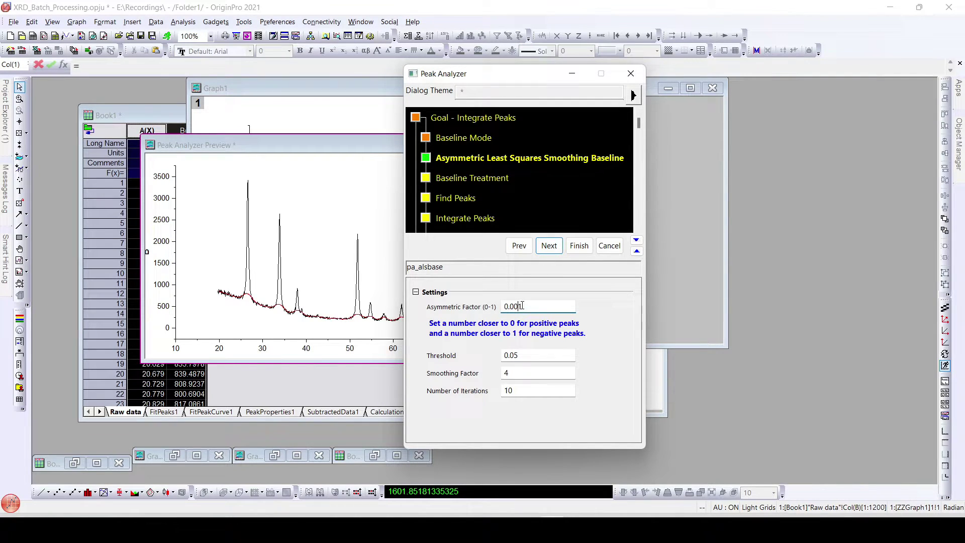
left_click(513, 356)
type("0")
left_click(547, 247)
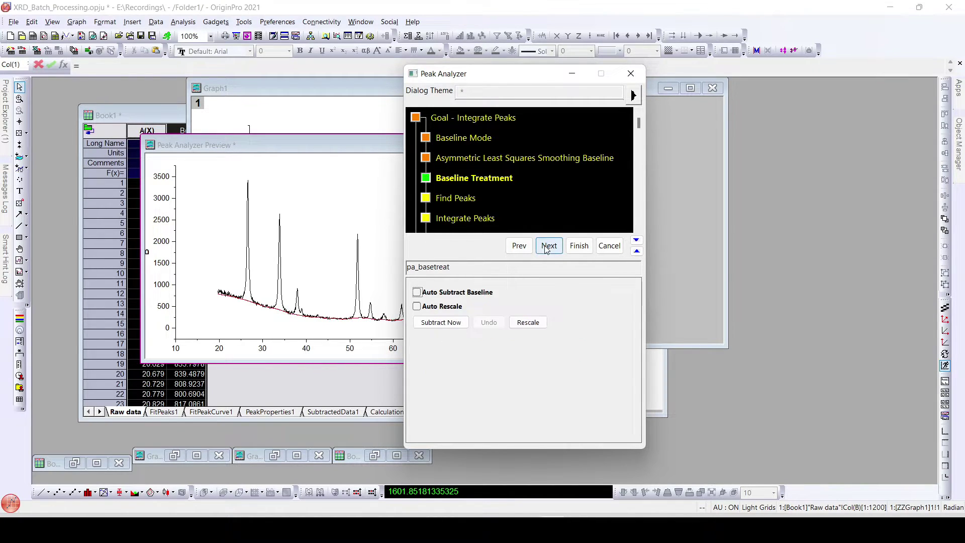
left_click(547, 247)
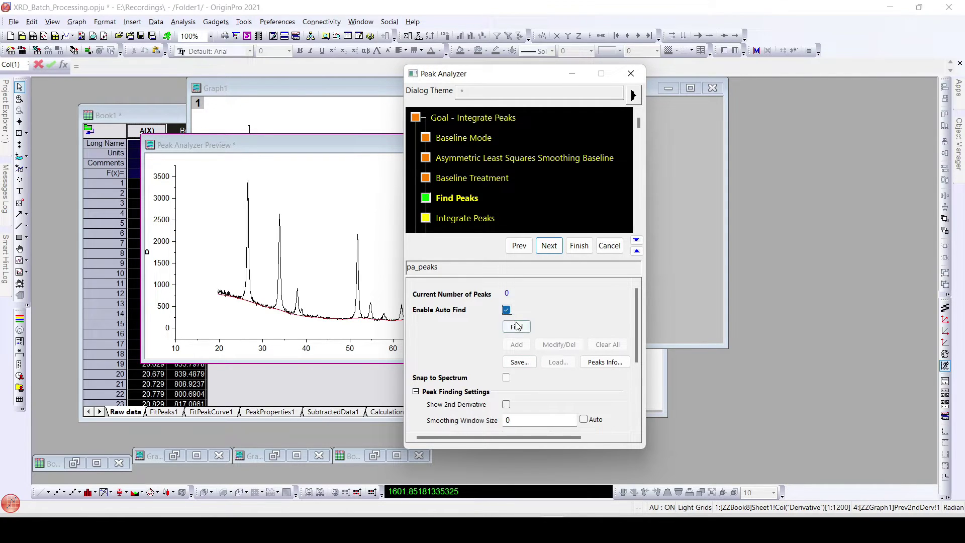
Limit the peak filtering to 1 peak, find it on the spectrum, and proceed to Integrate Peaks.
left_click_drag(637, 321, 641, 366)
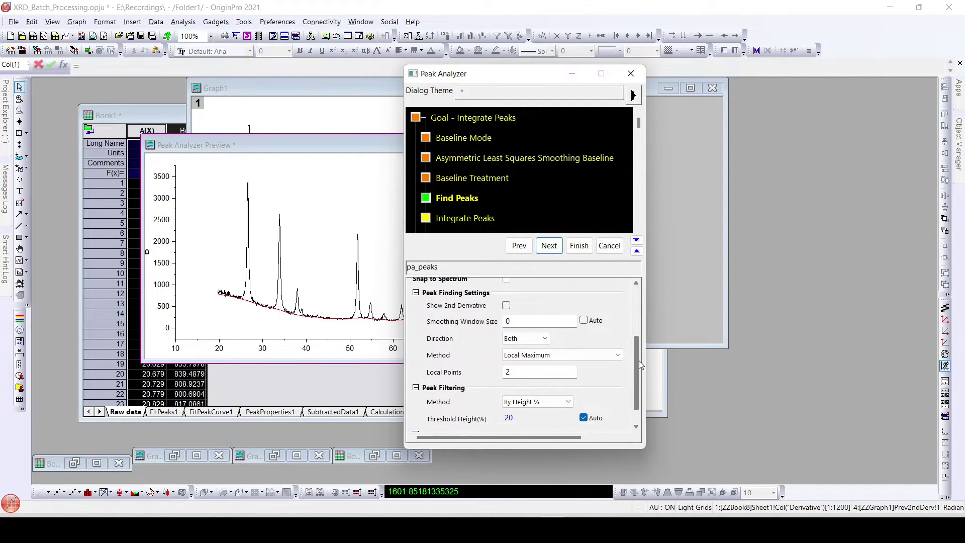
scroll(547, 342, "down", 1)
left_click(538, 388)
left_click(537, 416)
left_click(553, 404)
type("1")
scroll(536, 327, "up", 7)
left_click(517, 327)
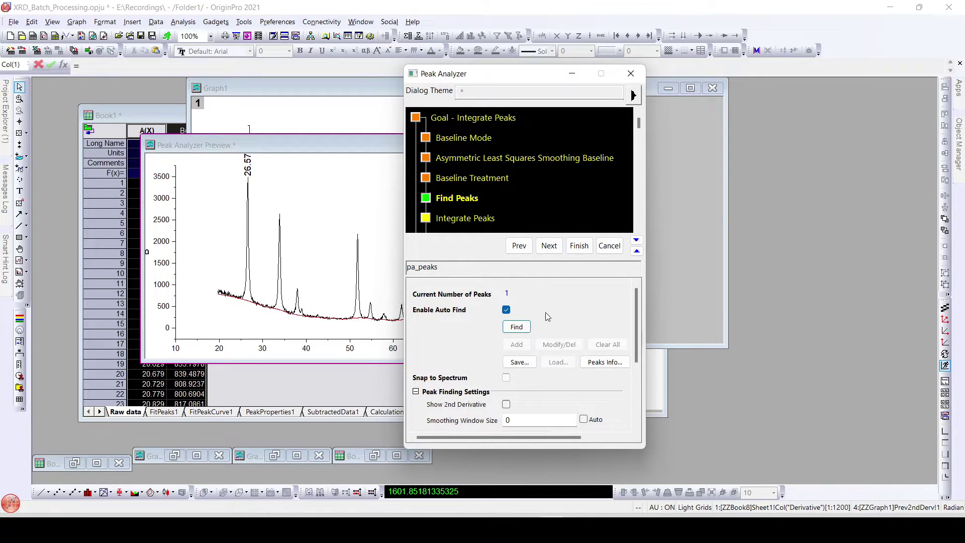
left_click(553, 255)
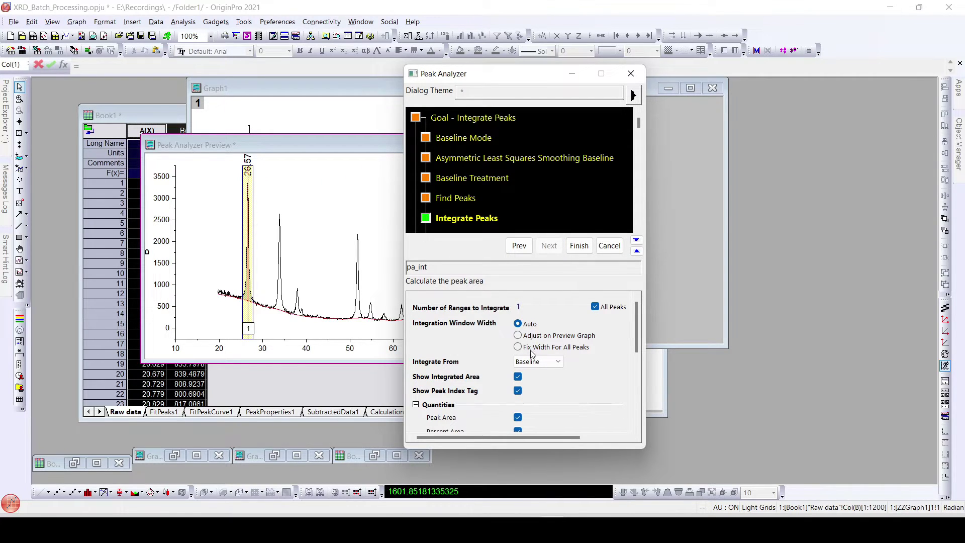
Maximize the Peak Analyzer preview, uncover it, and set the integration window width to Adjust on Preview Graph.
double_click(275, 148)
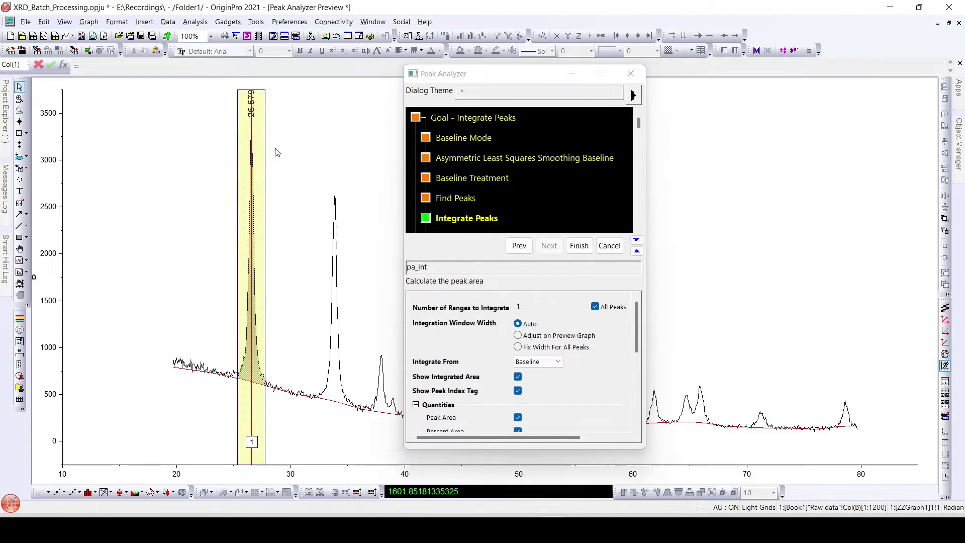
left_click_drag(515, 80, 649, 65)
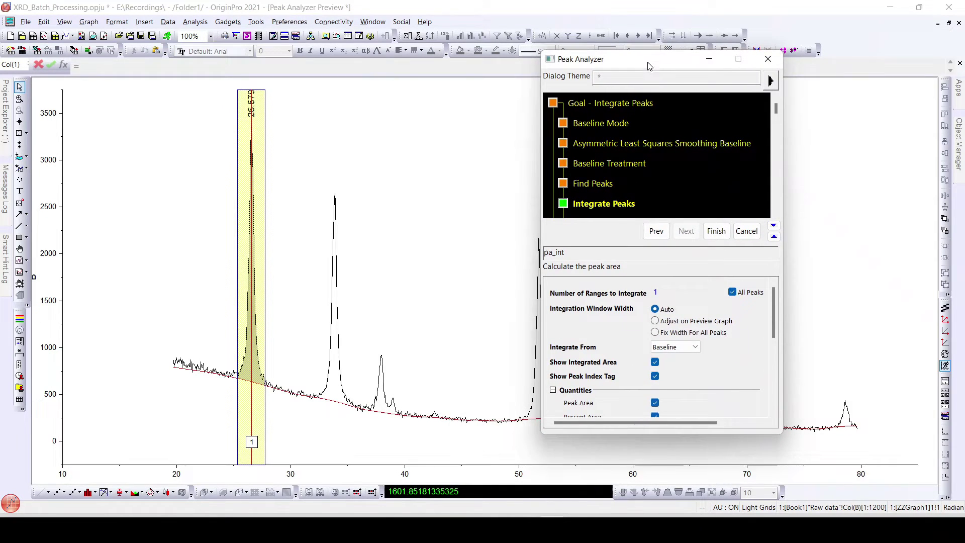
left_click(654, 321)
left_click(655, 338)
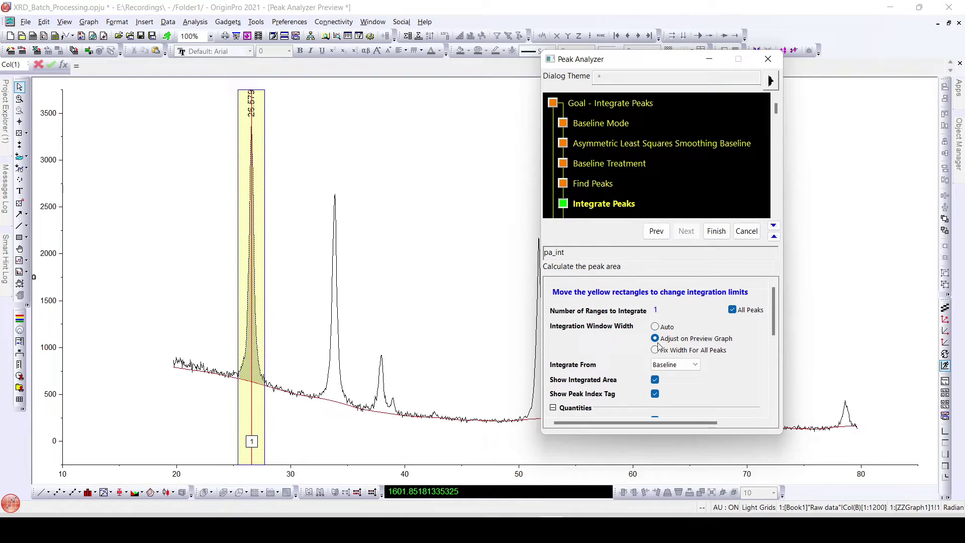
Stretch the integration range over the whole pattern, from 19.729 to 79.629, and finish the peak analysis.
left_click(239, 314)
left_click_drag(239, 277, 173, 288)
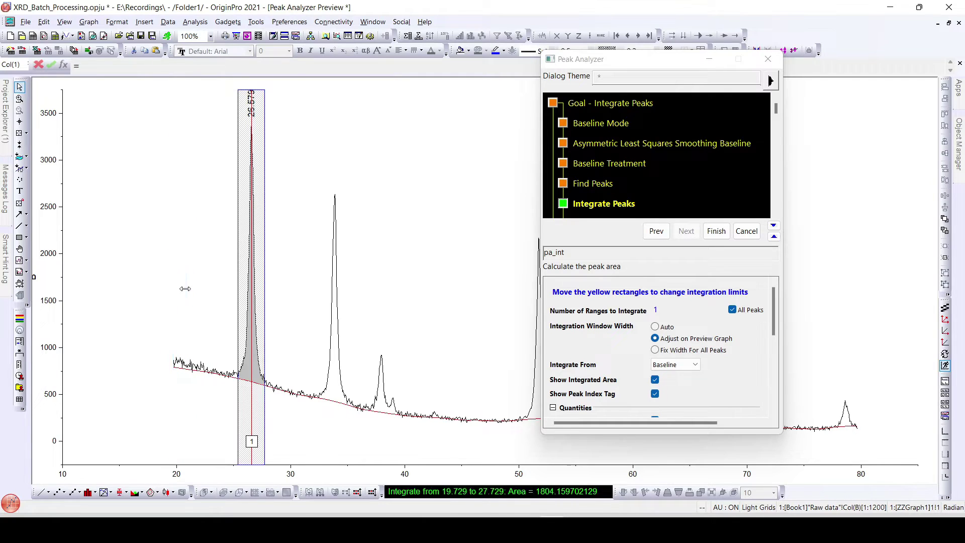
mouse_move(267, 279)
left_mouse_down()
mouse_move(754, 312)
mouse_move(857, 332)
left_mouse_up()
left_click_drag(671, 59, 581, 75)
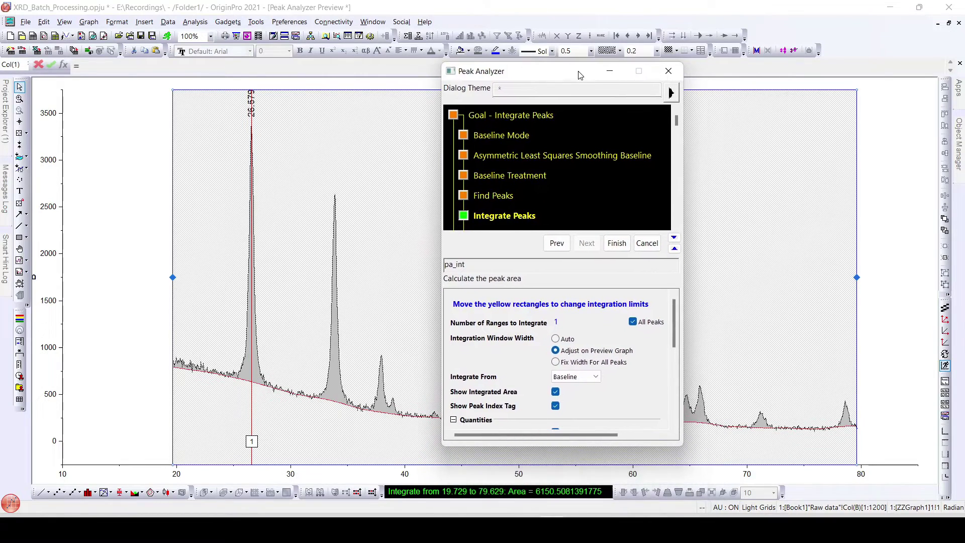
mouse_move(674, 335)
left_mouse_down()
mouse_move(682, 378)
mouse_move(680, 347)
left_mouse_up()
left_click(617, 243)
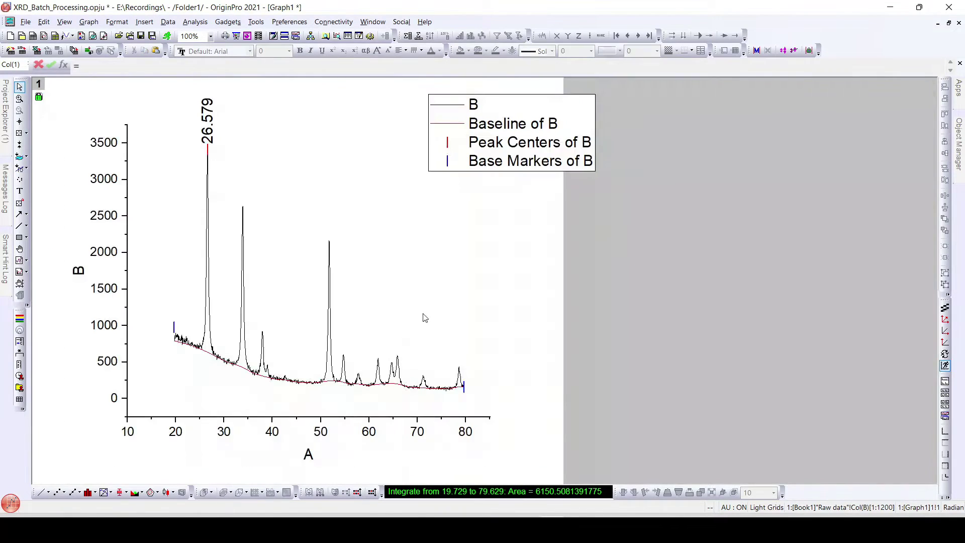
Restore the maximized graph window to normal size and show the Raw data sheet of Book1.
left_click(949, 23)
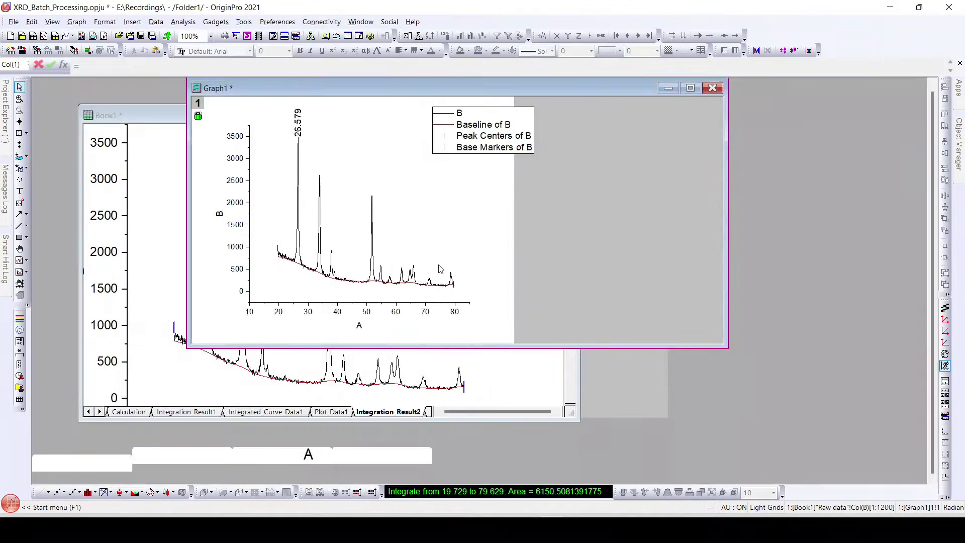
left_click(89, 412)
left_click(88, 412)
left_click(89, 412)
left_click(125, 412)
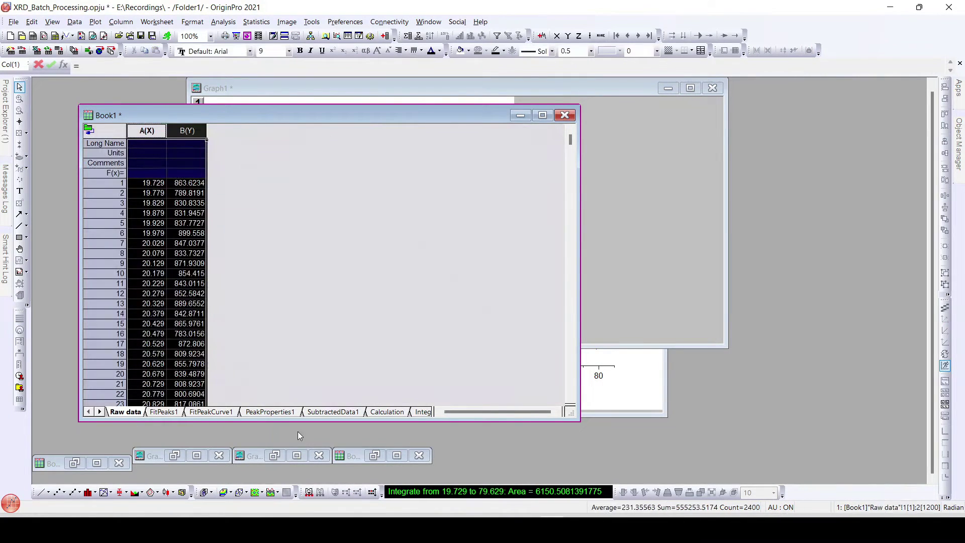
Open the Integration_Result2 sheet of Book1.
left_click(100, 412)
left_click(100, 412)
left_click(99, 413)
left_click(100, 412)
left_click(100, 412)
left_click(100, 412)
left_click(100, 412)
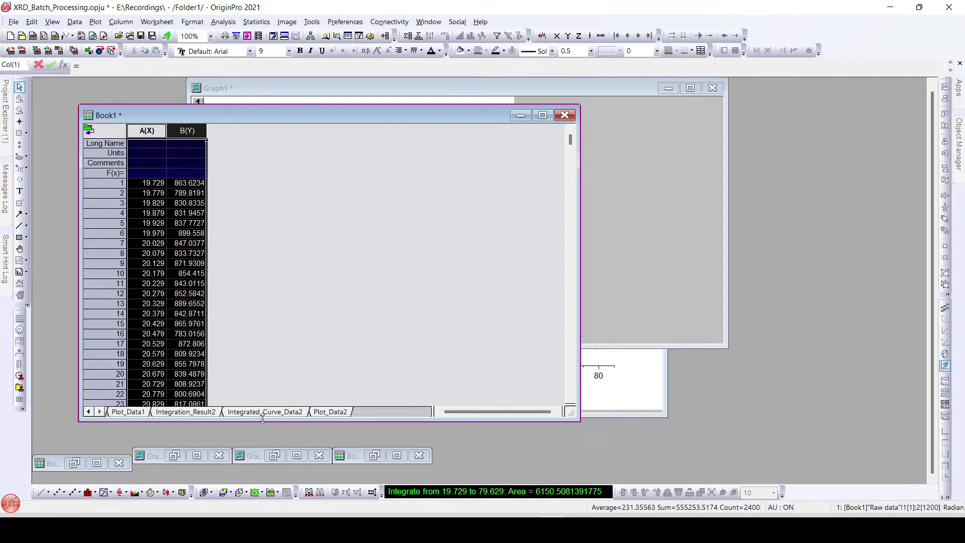
left_click(192, 413)
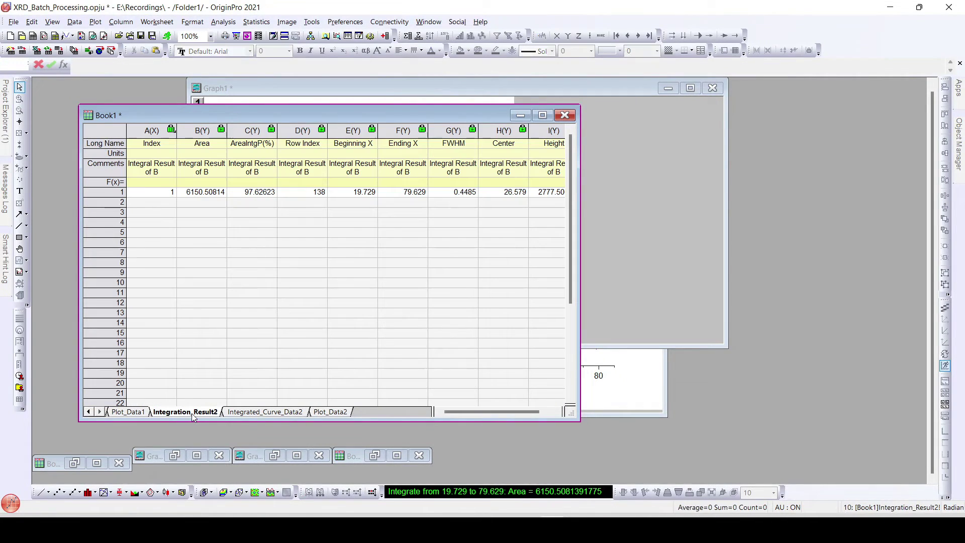
Take the Area value from row 1 of column B and enter 6150.50814 in cell D2 in Excel.
left_click(203, 194)
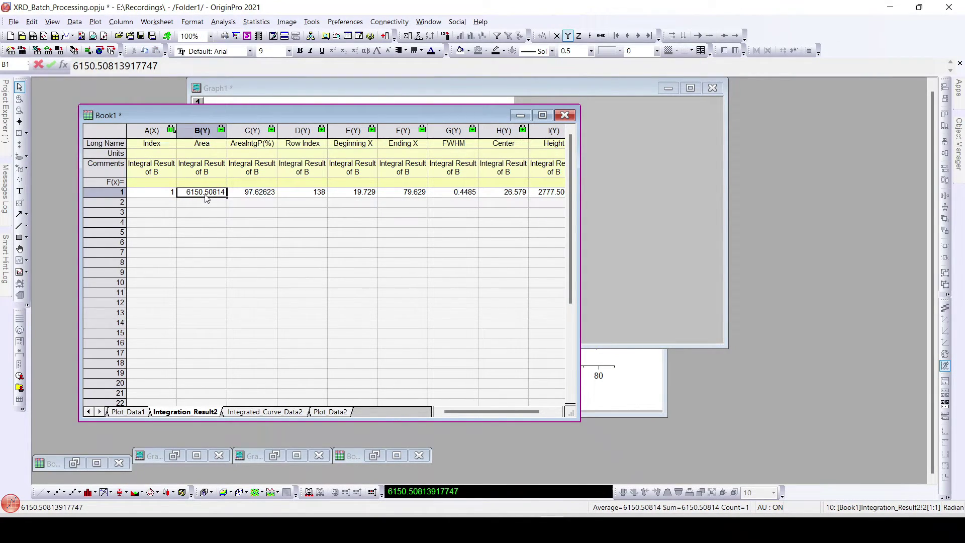
left_click(579, 528)
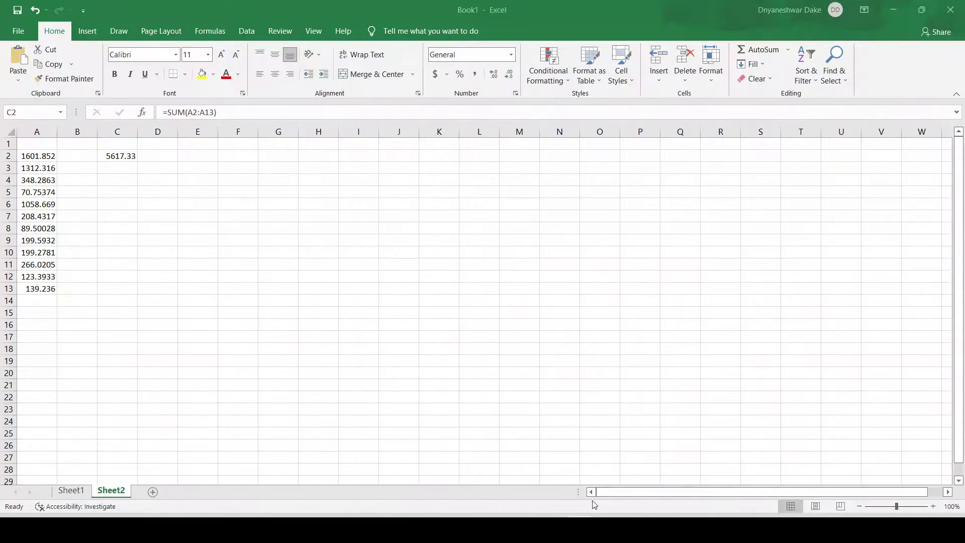
left_click(169, 158)
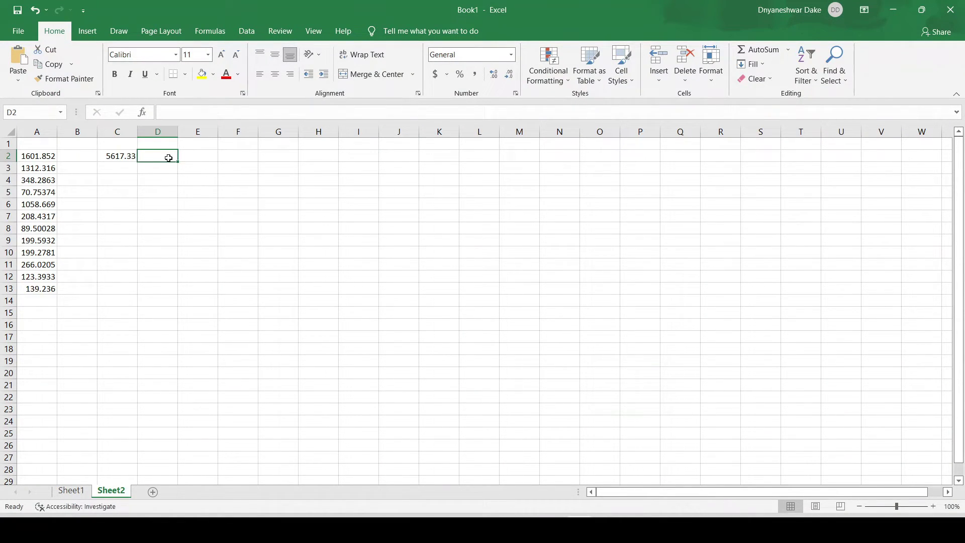
type("6150.50814")
Label the two area columns with the headings Peaks in cell C1 and Pattern in cell D1.
left_click(125, 144)
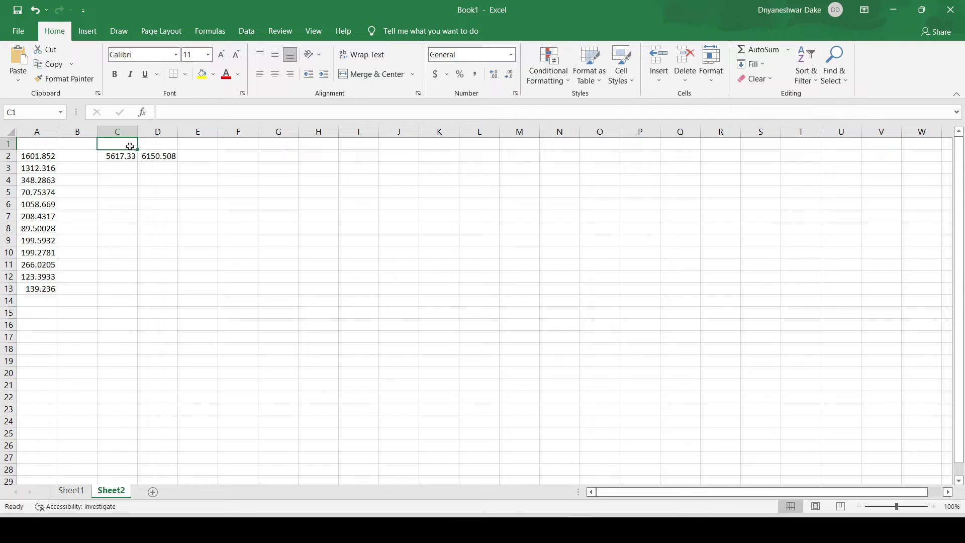
type("Peaks")
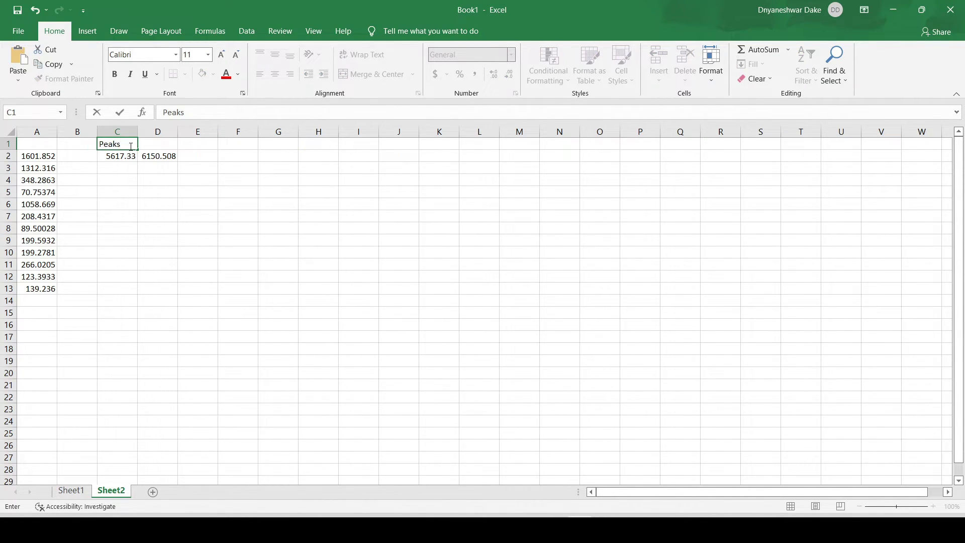
key("Return")
key("Up")
key("Right")
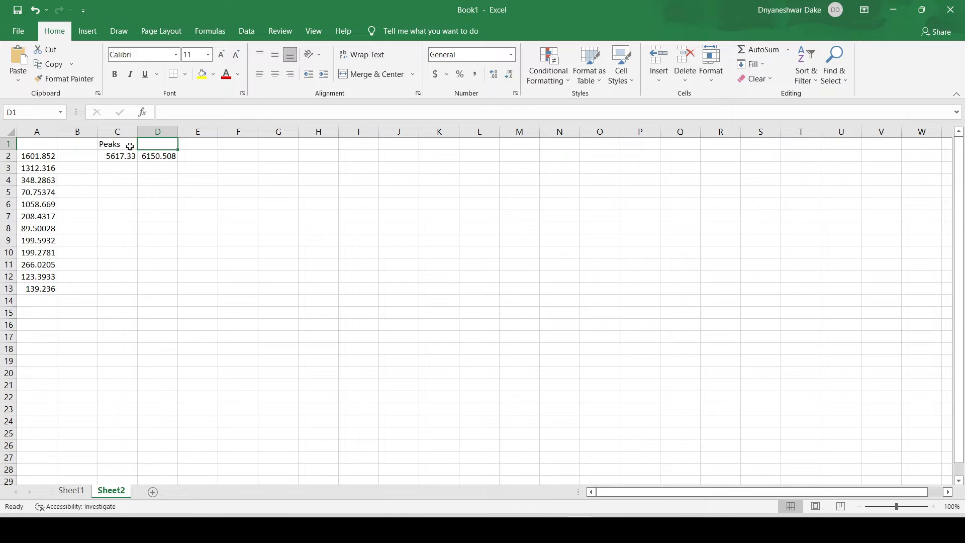
type("Pattern")
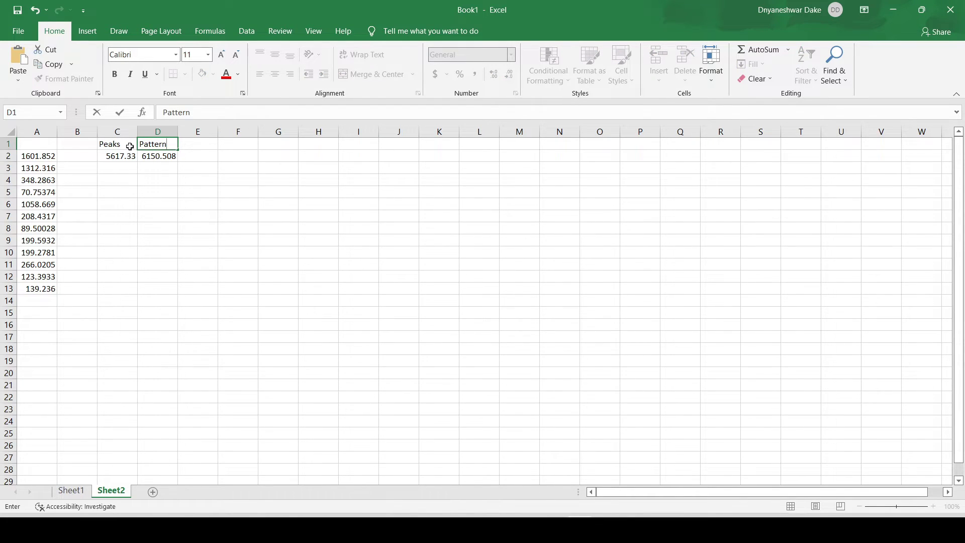
key("Return")
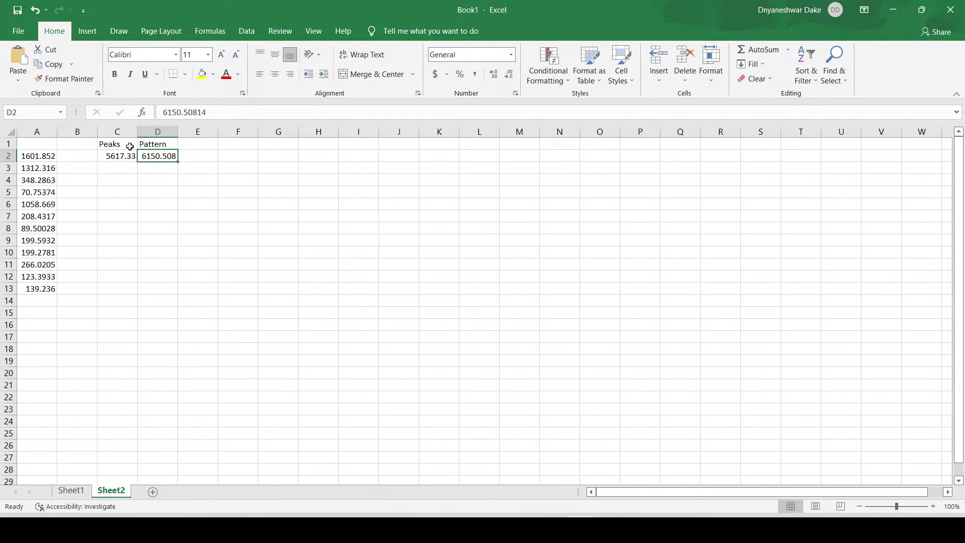
Calculate the peak-to-pattern area percentage in cell F2 with the formula =(C2/D2)*100, and switch back to OriginPro.
left_click(211, 156)
left_click(228, 158)
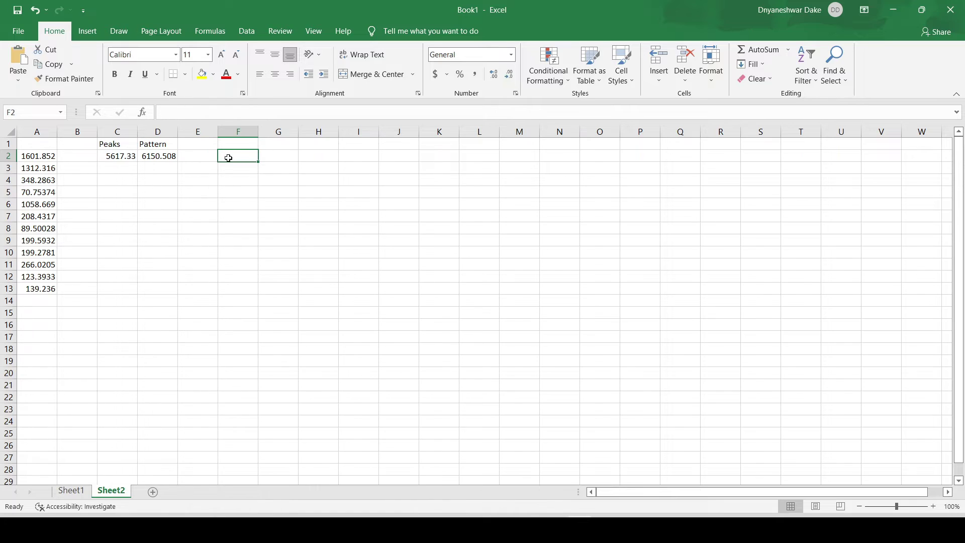
left_click(120, 155)
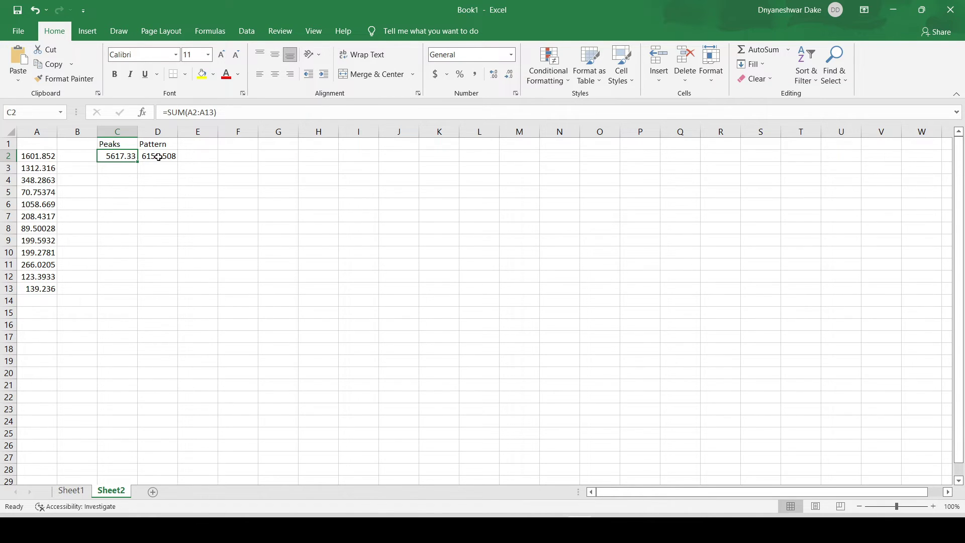
left_click(233, 157)
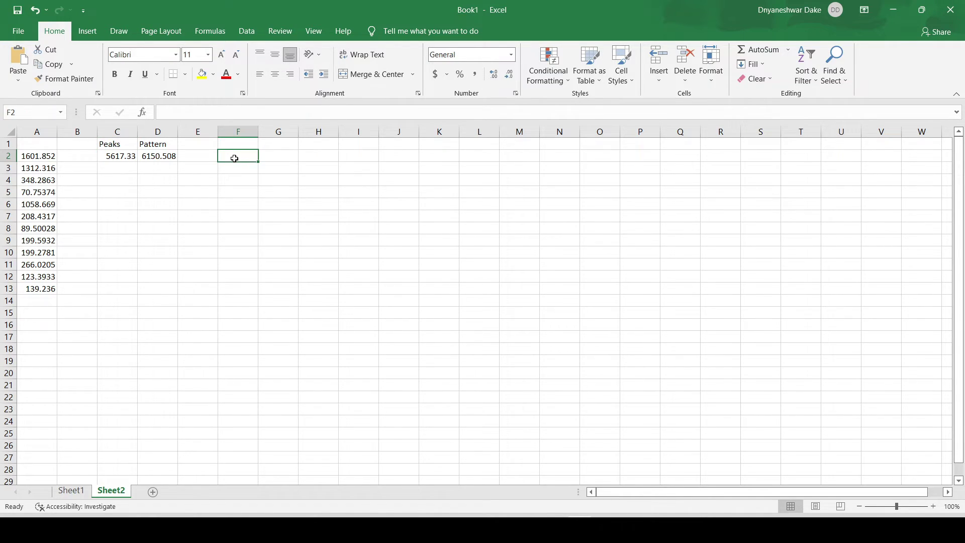
type("=")
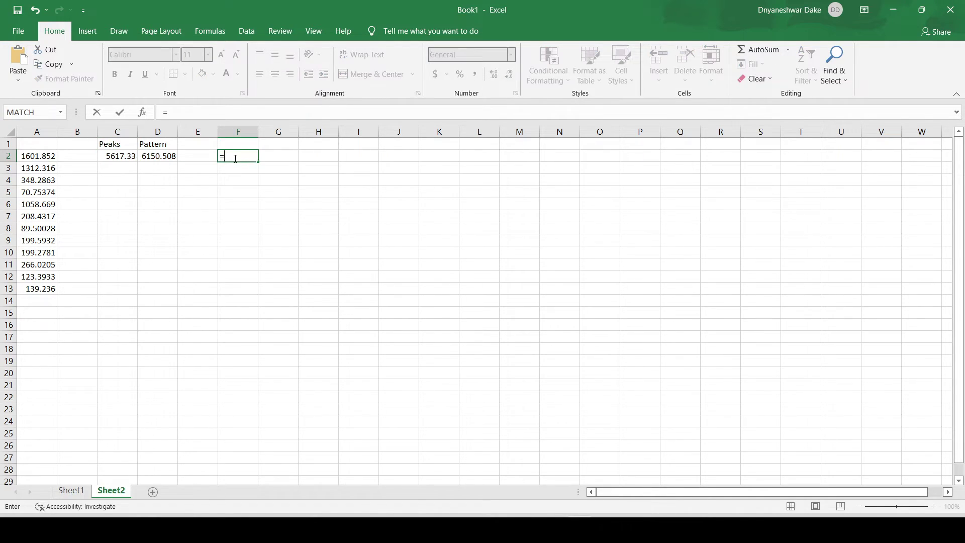
type("(")
left_click(130, 157)
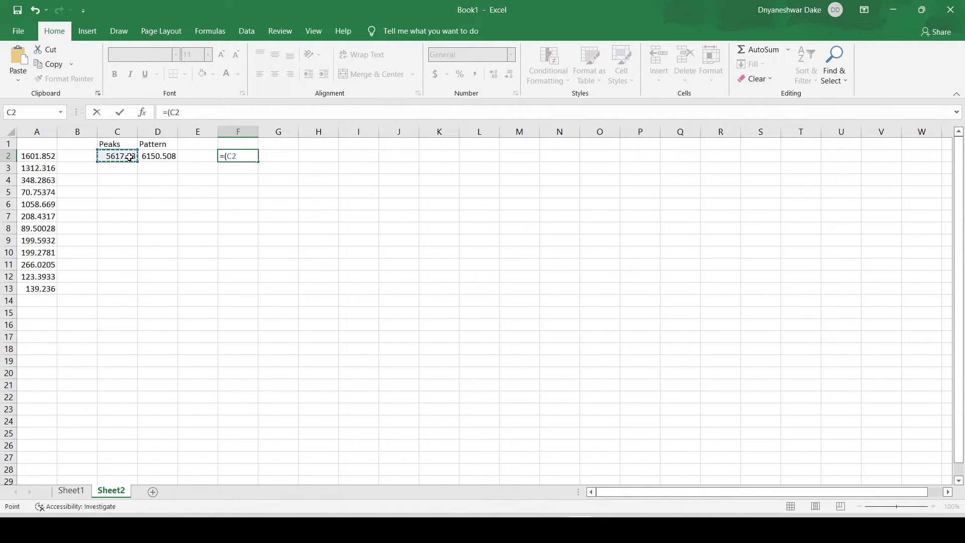
type("/")
left_click(159, 159)
type(")")
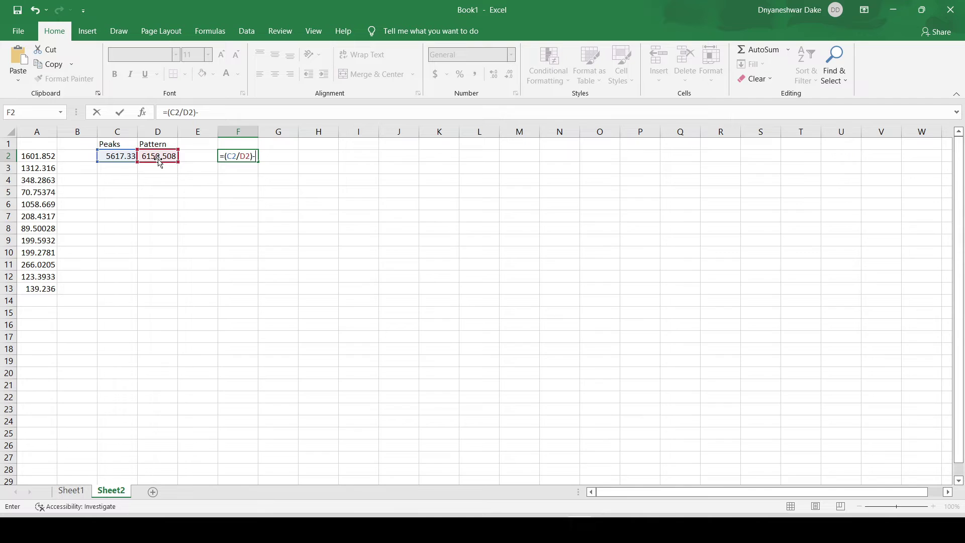
type("*100")
key("Return")
left_click(231, 157)
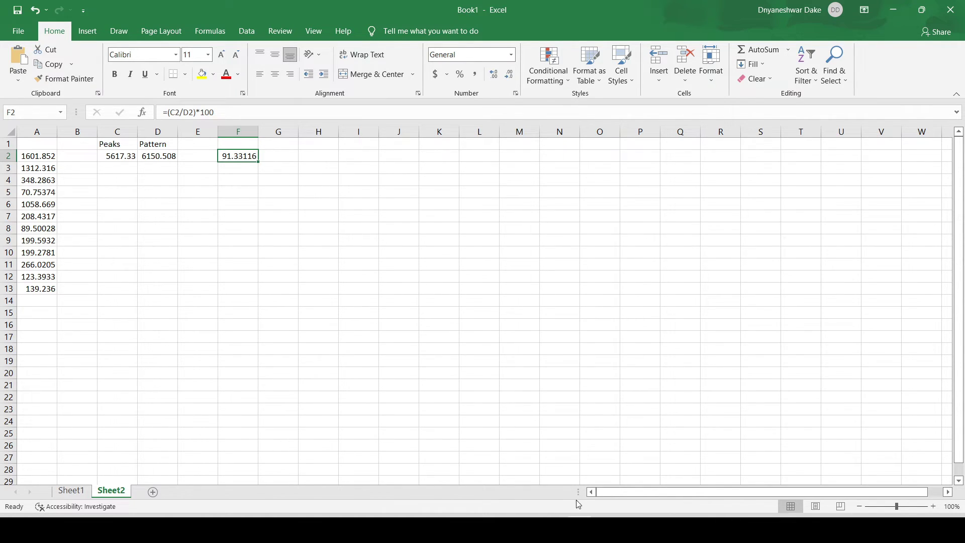
key("alt+Tab")
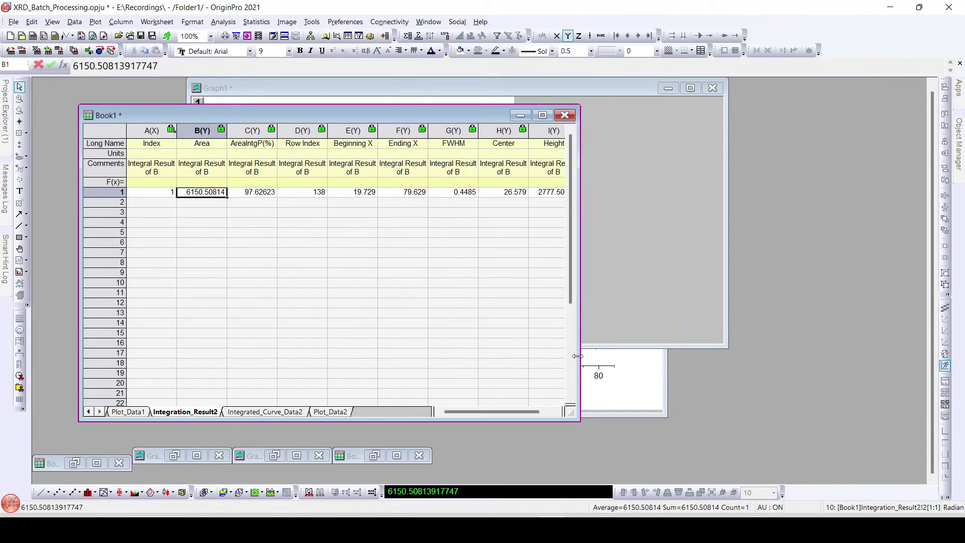
Bring up Graph3 with the labelled peaks and delete its legend.
left_click(634, 376)
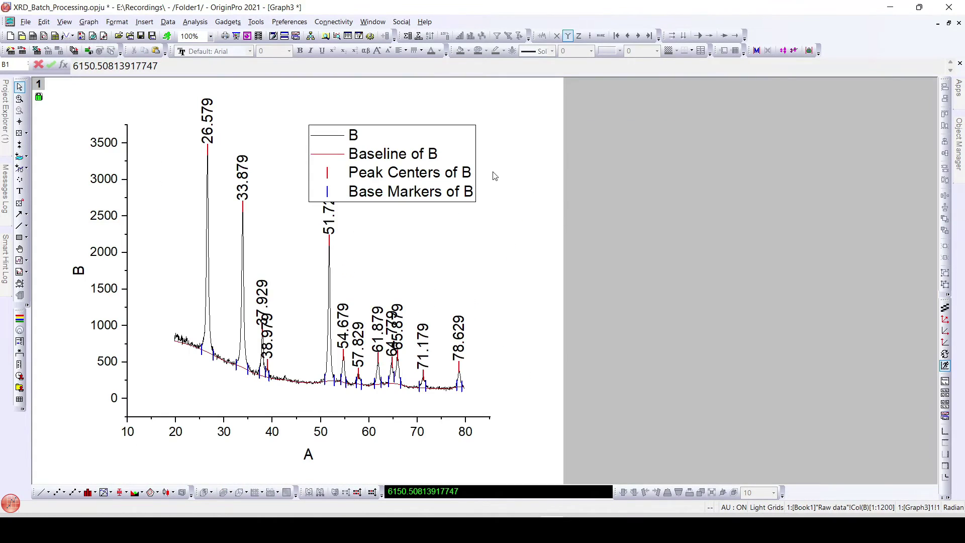
left_click(458, 153)
key("Delete")
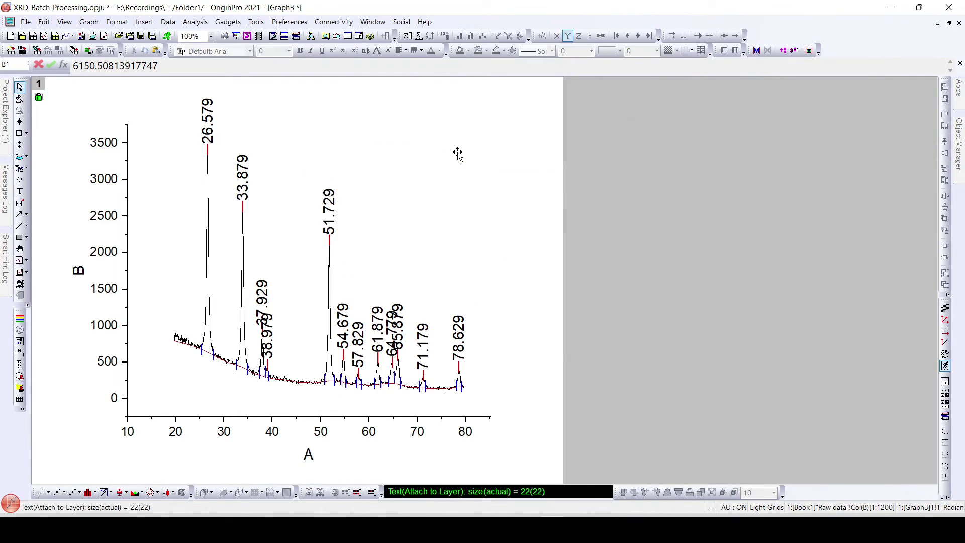
Add the text annotation "Crystallanity = Area of Crystalline peaks/ Area of the pattern" in the empty area above the peaks on Graph3.
left_click(21, 192)
left_click(290, 143)
type("Crystallanity")
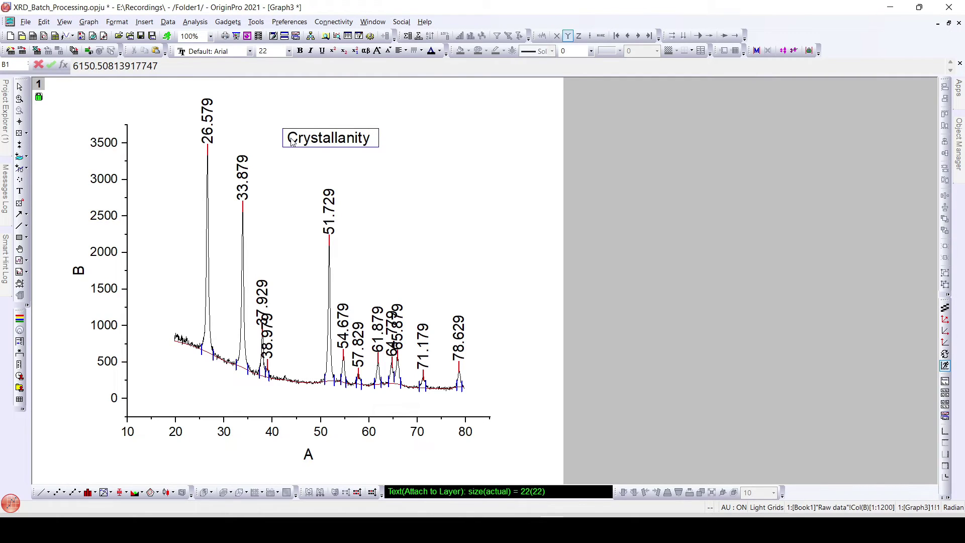
type(" = Area of Crt")
key("BackSpace")
type("ystal")
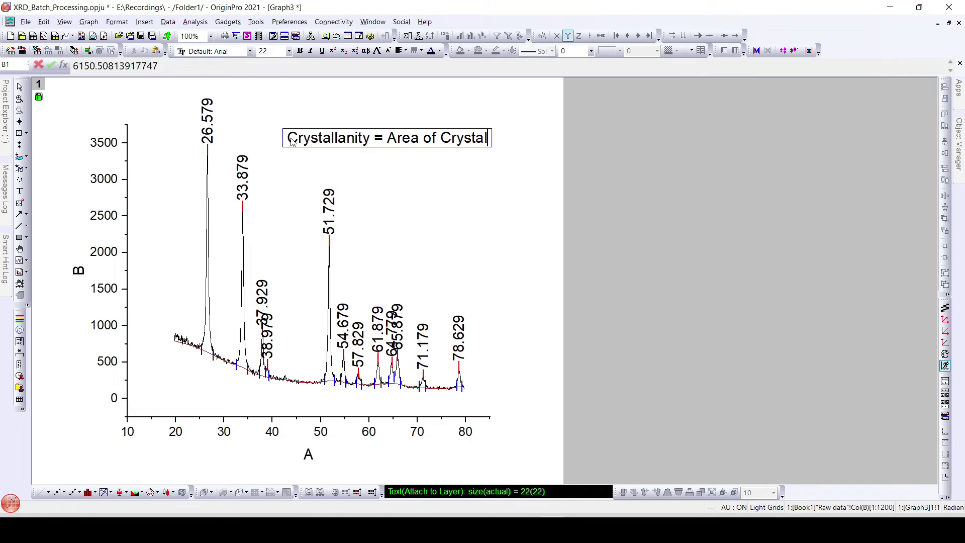
type("line pe")
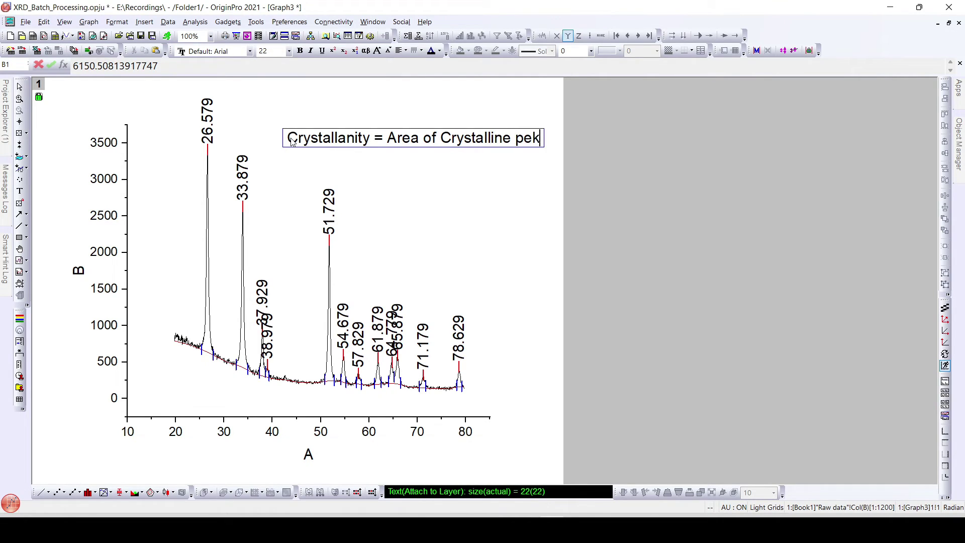
type("aks/ Area")
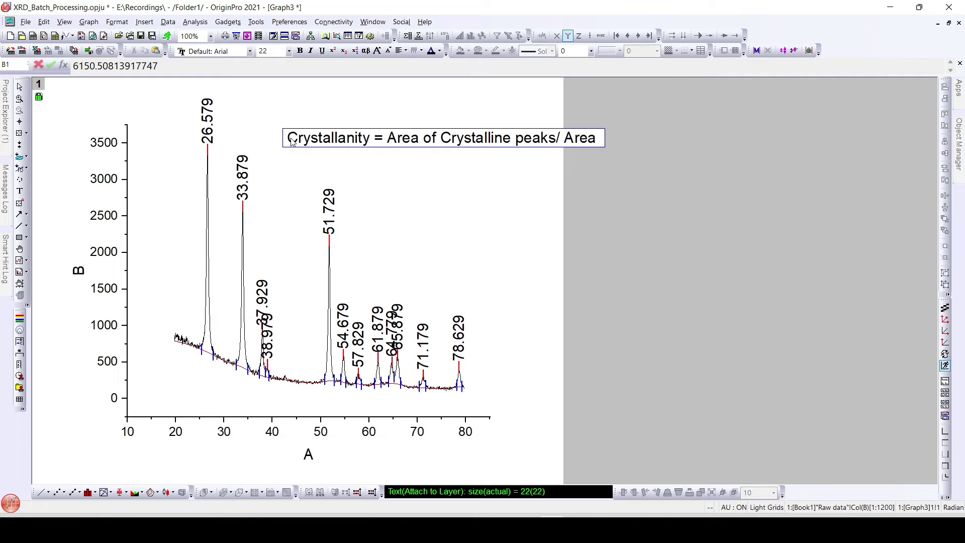
type(" of the ")
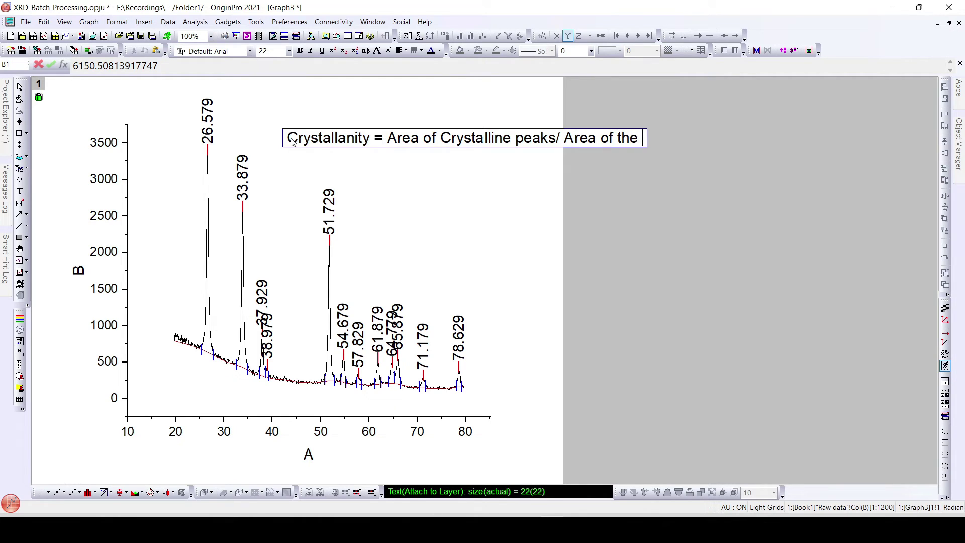
type("patter")
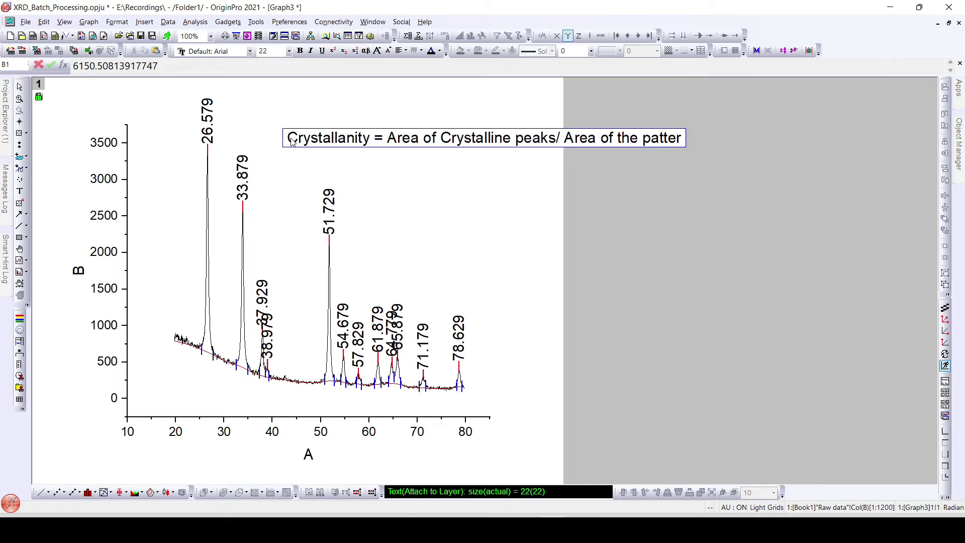
type("n")
left_click(386, 168)
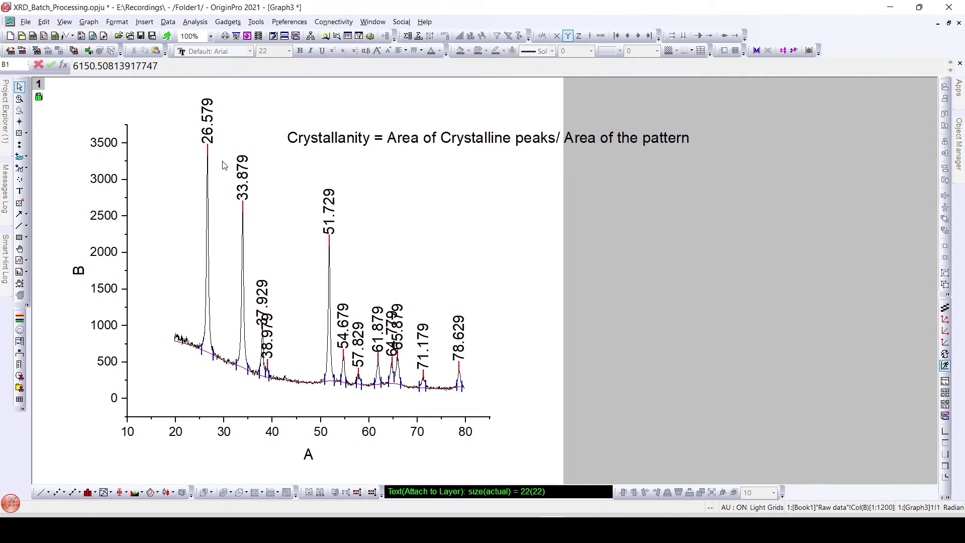
Add a second line reading "= 91.33%" to the crystallinity annotation on the graph.
left_click(20, 191)
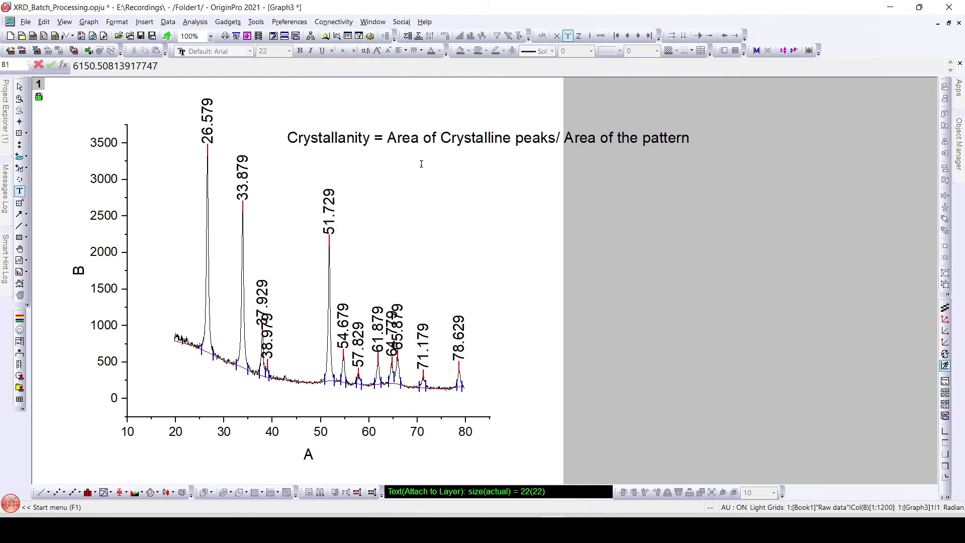
left_click(625, 142)
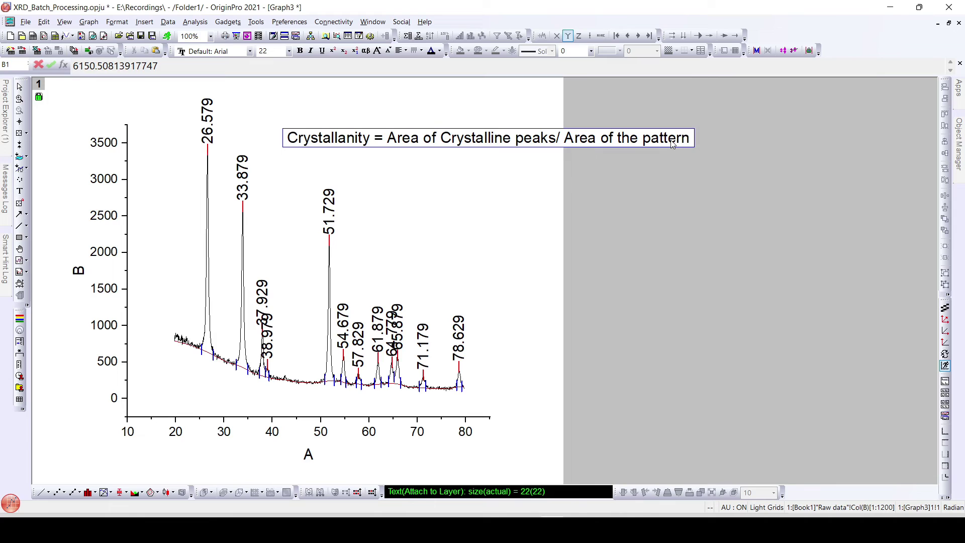
key("Return")
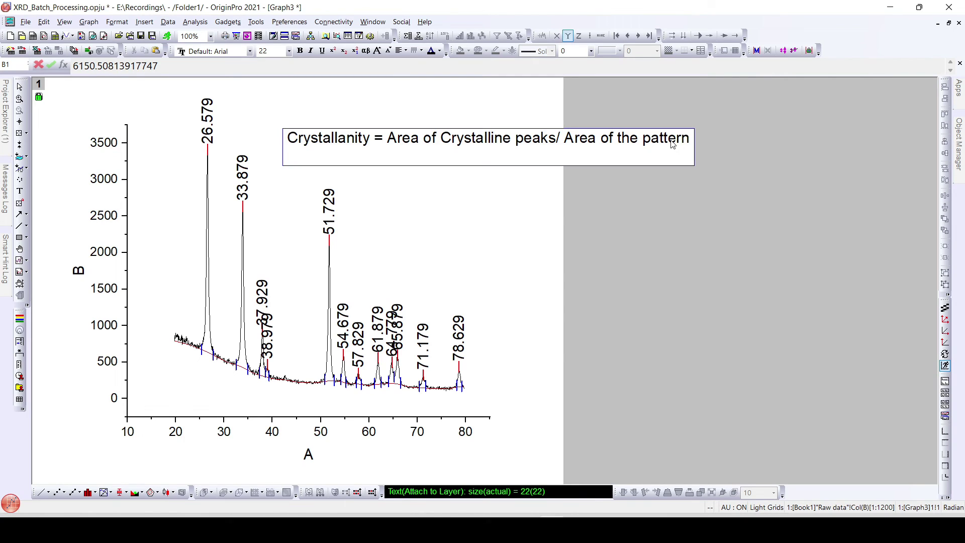
type("= 91.33%")
left_click(512, 238)
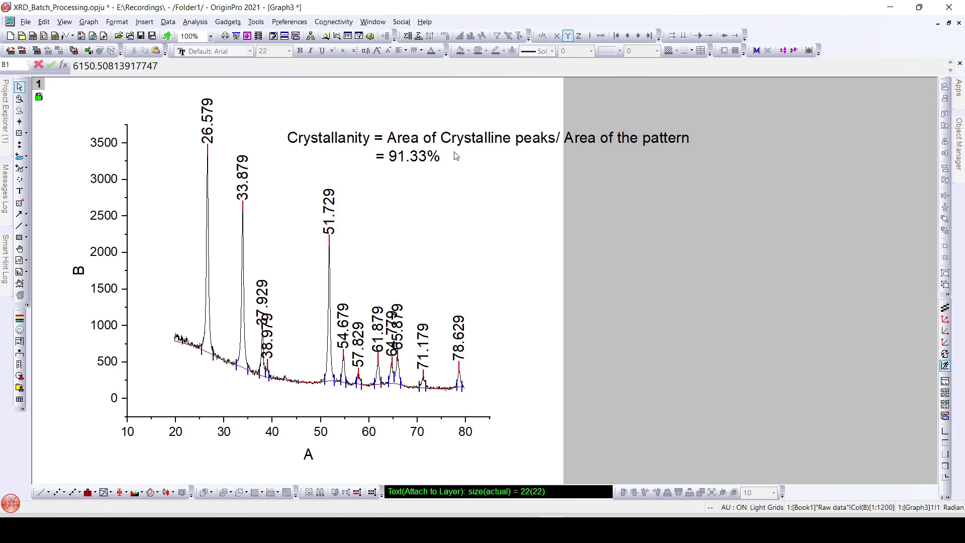